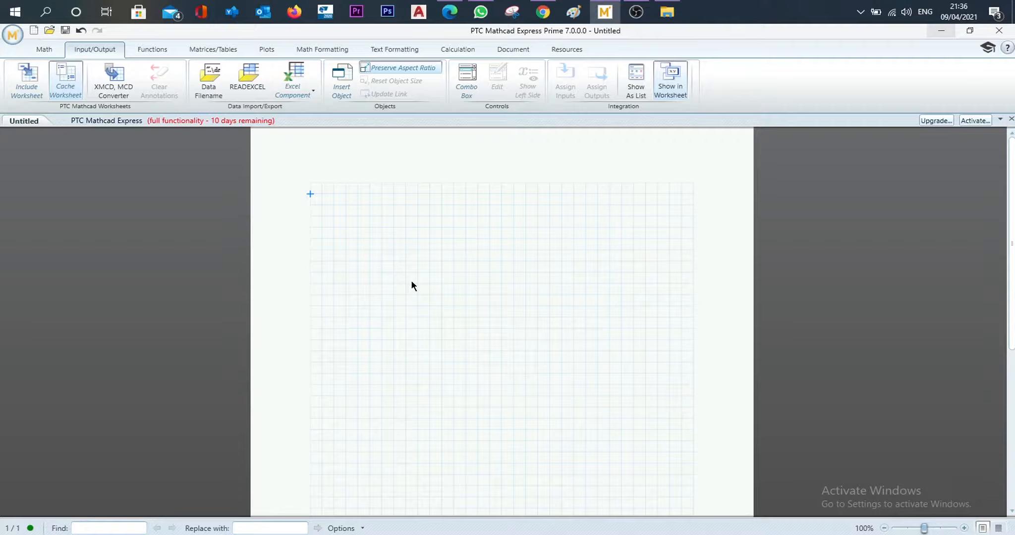
- Define the variable a as 5 in the first row of the worksheet
{"action": "key", "text": "Caps_Lock"}
{"action": "type", "text": "a"}
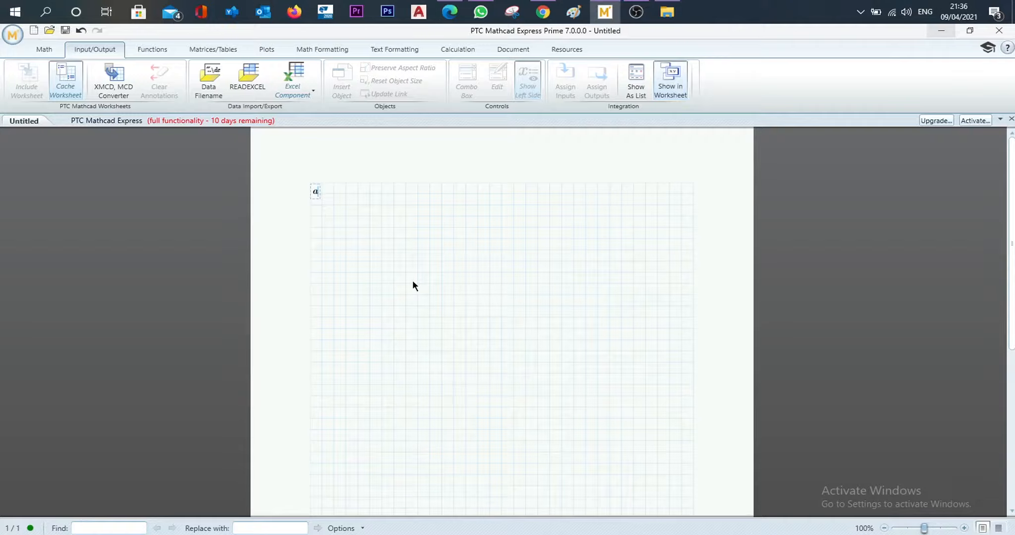
{"action": "type", "text": ":="}
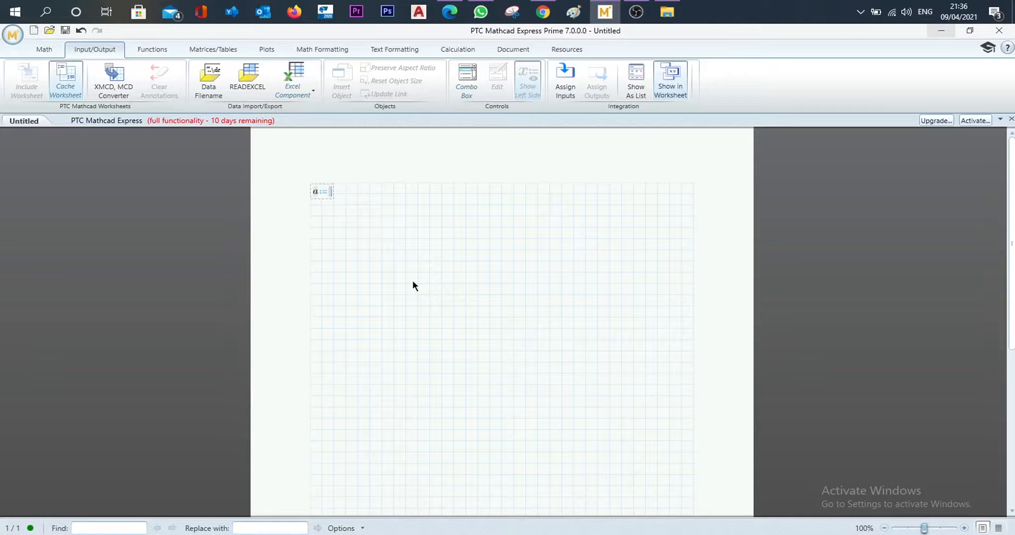
{"action": "type", "text": "5"}
{"action": "key", "text": "Return"}
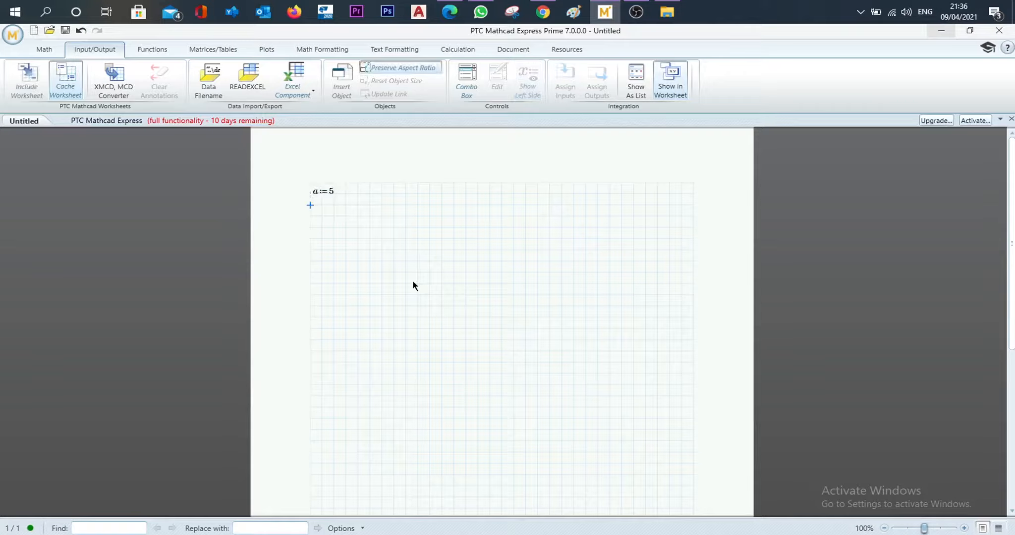
{"action": "left_click", "coordinate": [333, 191]}
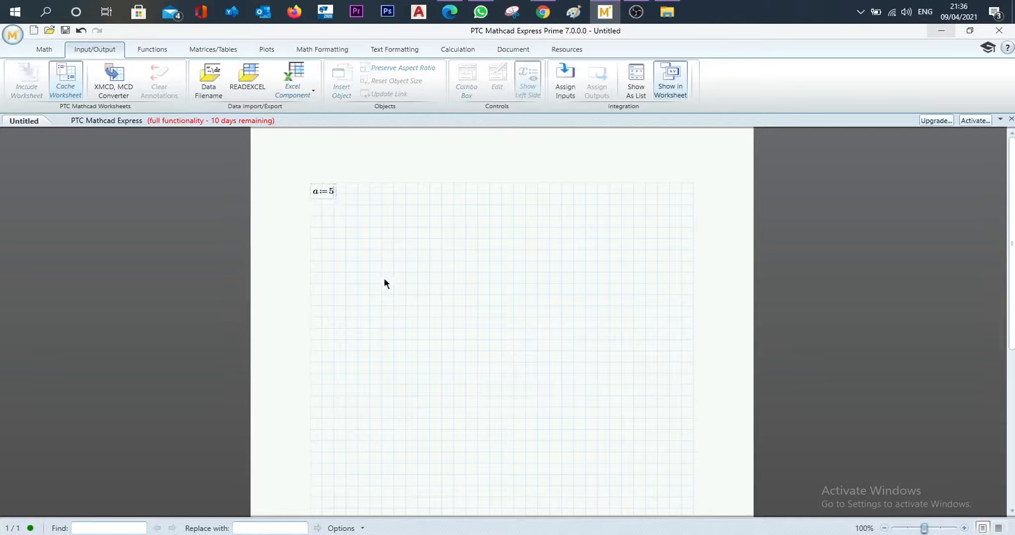
{"action": "type", "text": "*m"}
{"action": "key", "text": "BackSpace"}
{"action": "key", "text": "BackSpace"}
- Place a separate m unit label in the blank space beside the definition of a
{"action": "key", "text": "Right"}
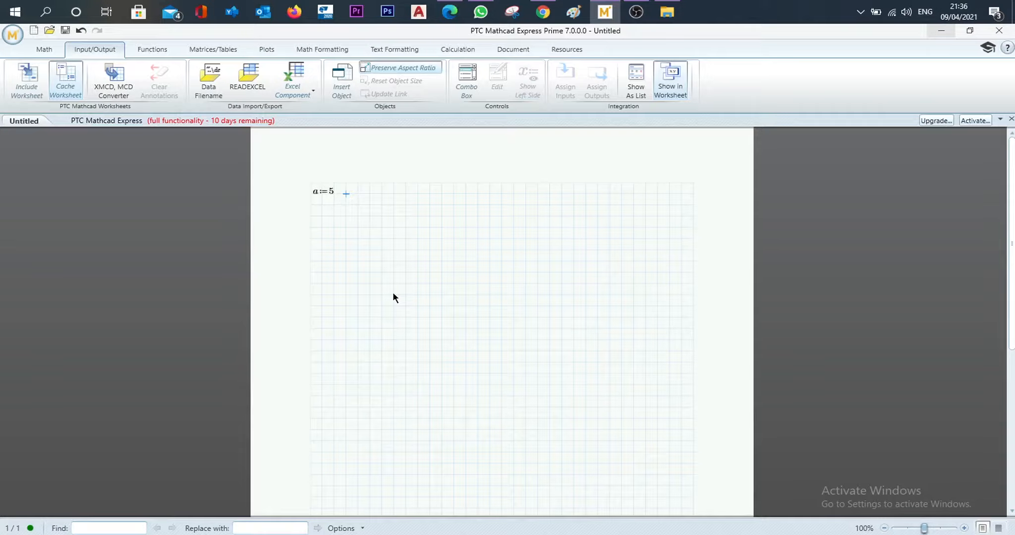
{"action": "type", "text": "m"}
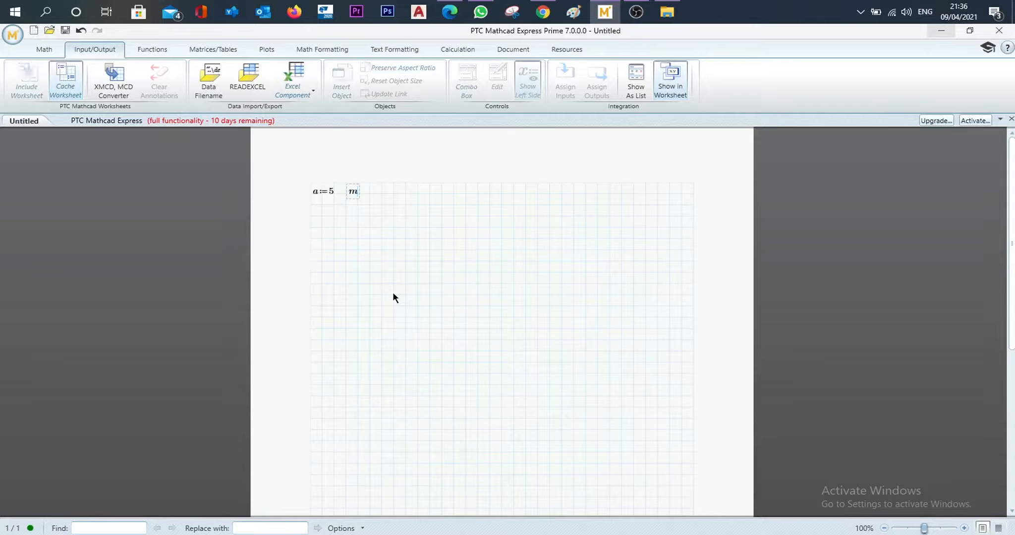
{"action": "key", "text": "Return"}
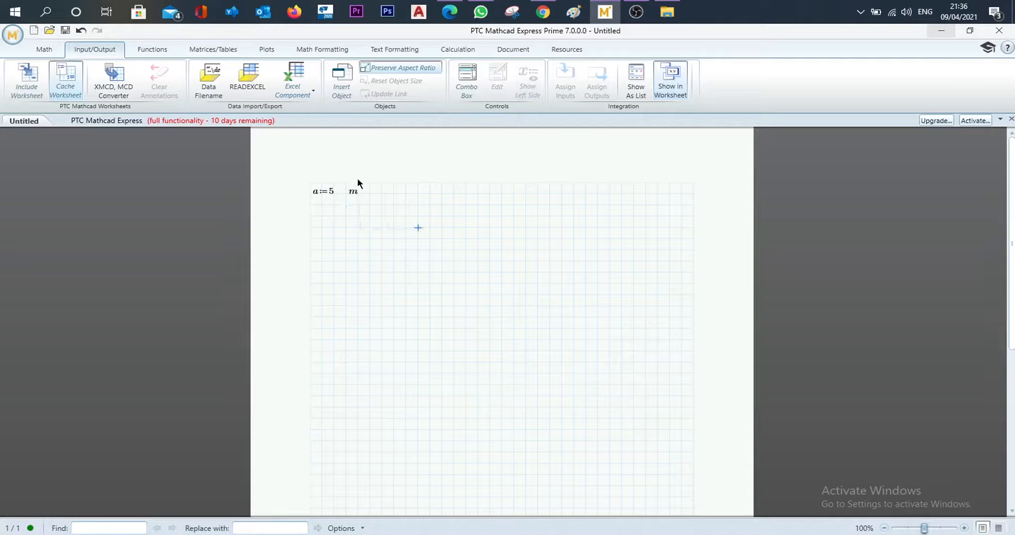
{"action": "left_click_drag", "start_coordinate": [358, 179], "coordinate": [485, 354]}
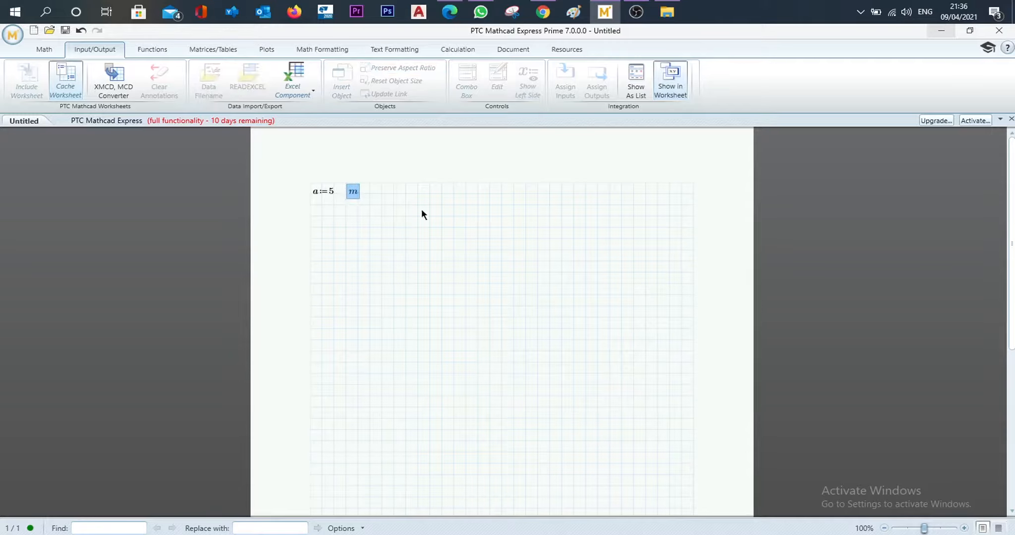
{"action": "left_click", "coordinate": [429, 273]}
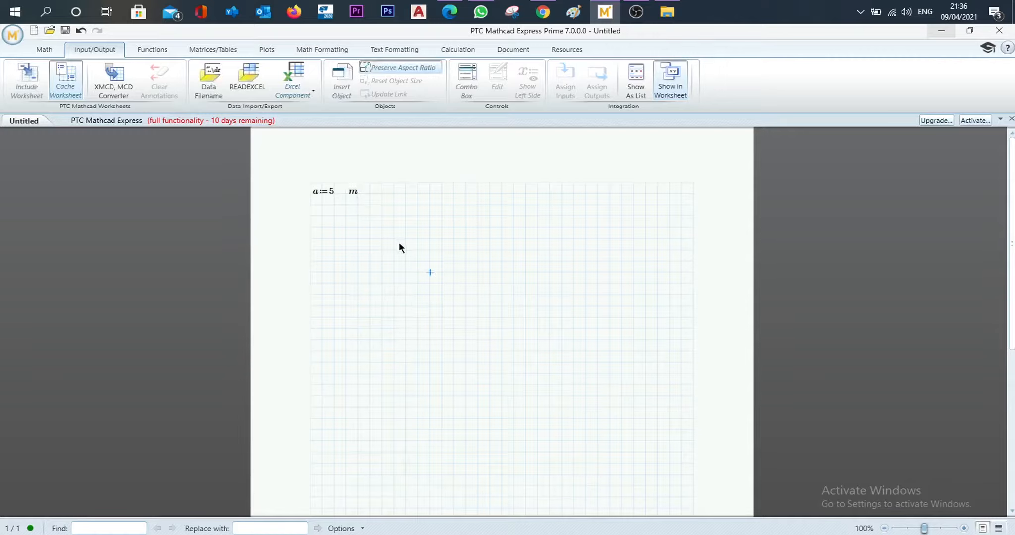
{"action": "left_click_drag", "start_coordinate": [371, 206], "coordinate": [347, 174]}
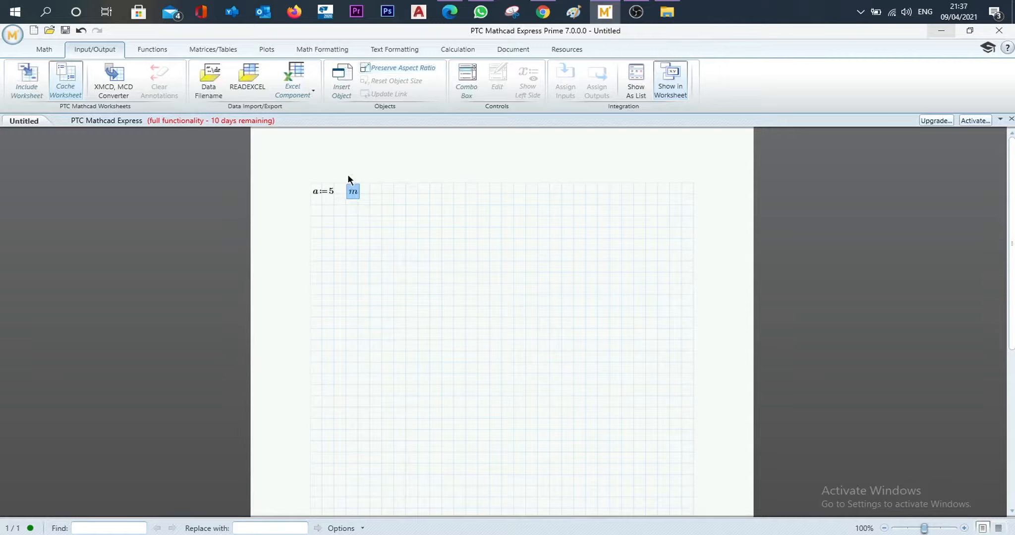
{"action": "left_click", "coordinate": [383, 240]}
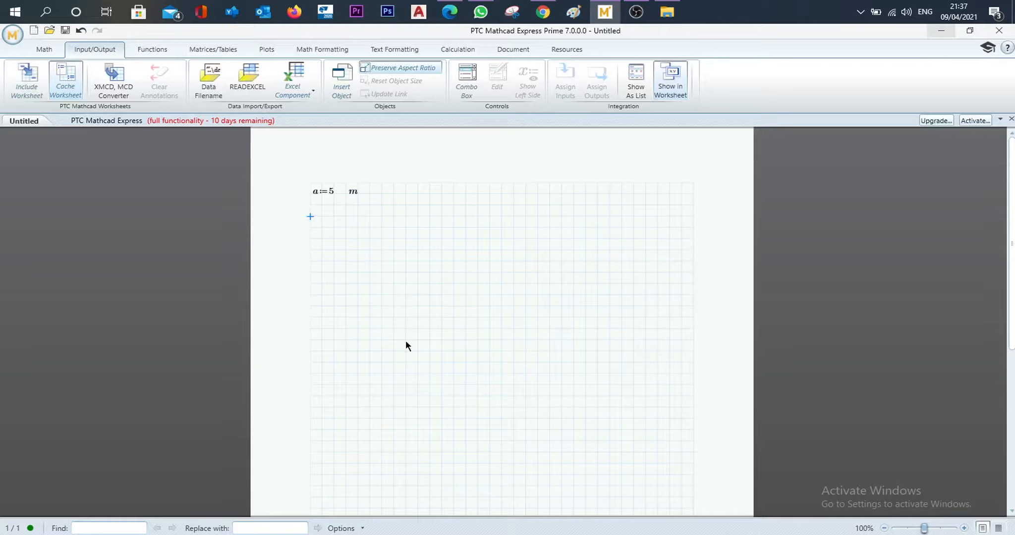
- Define b as 5 in the row below a, with a separate m unit label beside it
{"action": "type", "text": "b"}
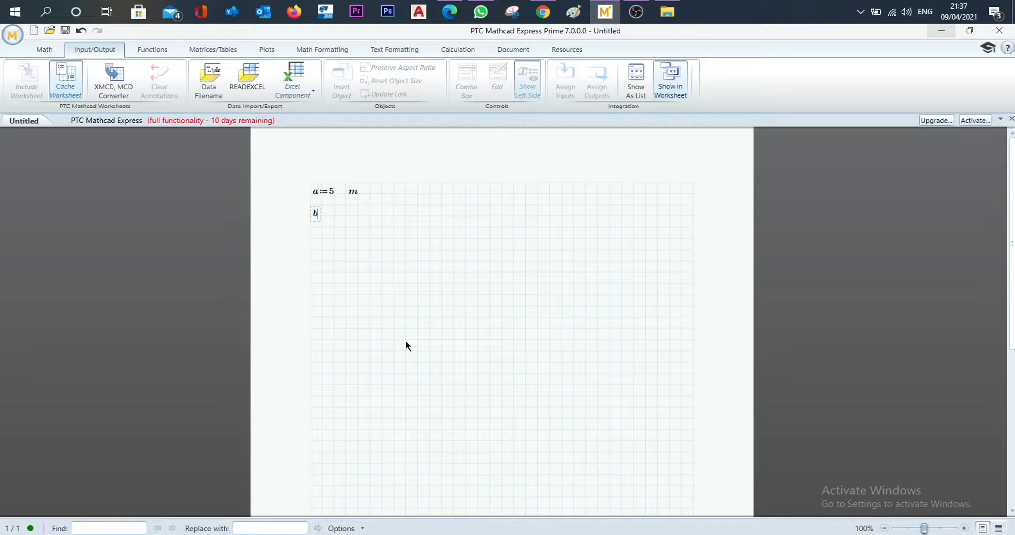
{"action": "type", "text": ":=5"}
{"action": "key", "text": "Right"}
{"action": "type", "text": "m"}
{"action": "key", "text": "Return"}
{"action": "left_click_drag", "start_coordinate": [376, 244], "coordinate": [300, 210]}
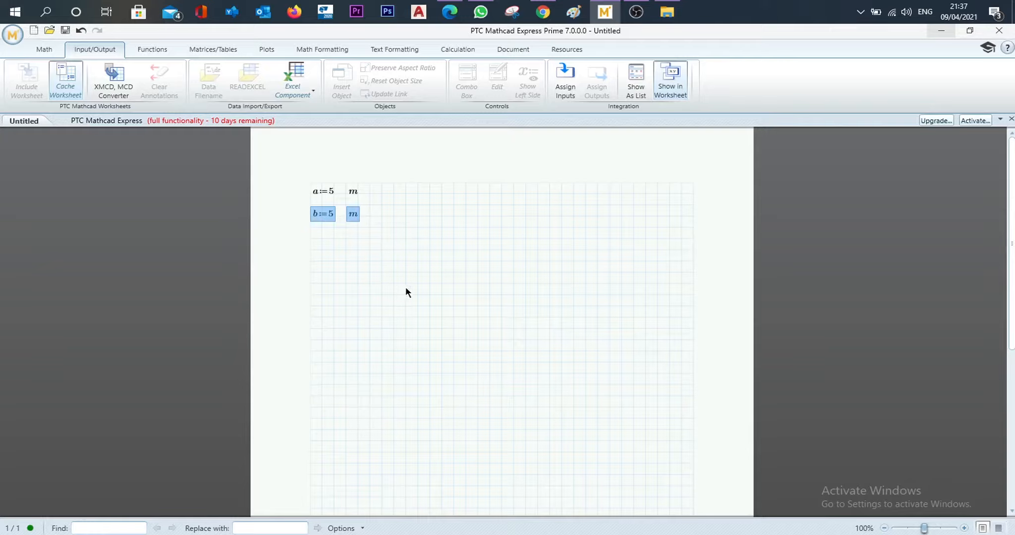
{"action": "left_click", "coordinate": [406, 273]}
{"action": "left_click_drag", "start_coordinate": [372, 226], "coordinate": [312, 211]}
{"action": "left_click", "coordinate": [392, 239]}
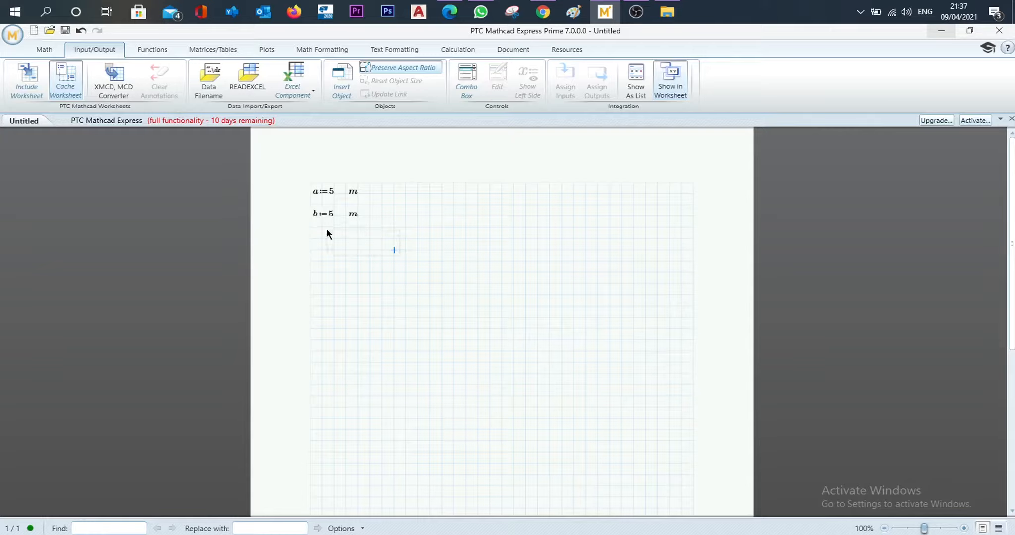
- Move the definition of b and its m label up into the same row as a, beside a's m label
{"action": "left_click_drag", "start_coordinate": [302, 206], "coordinate": [434, 221]}
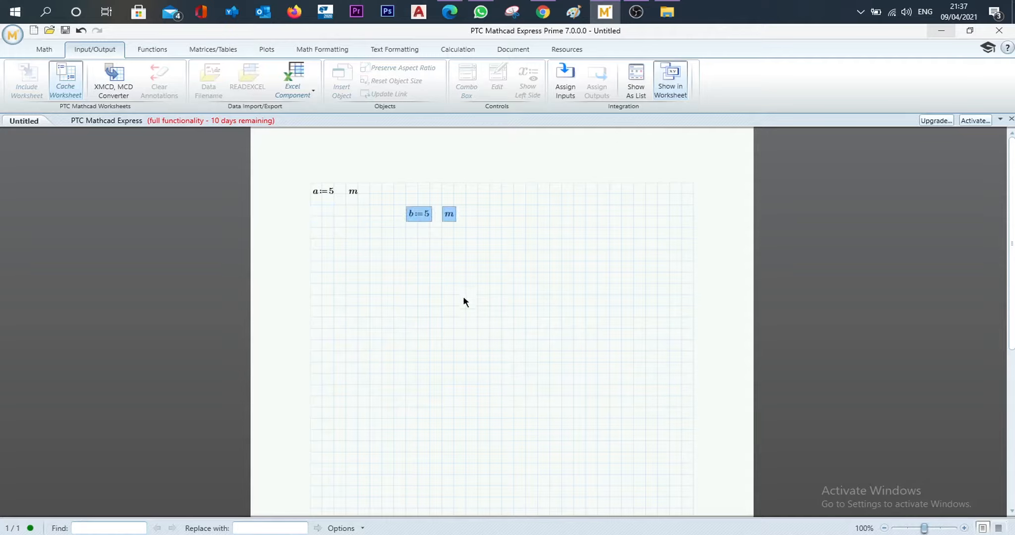
{"action": "key", "text": "Left"}
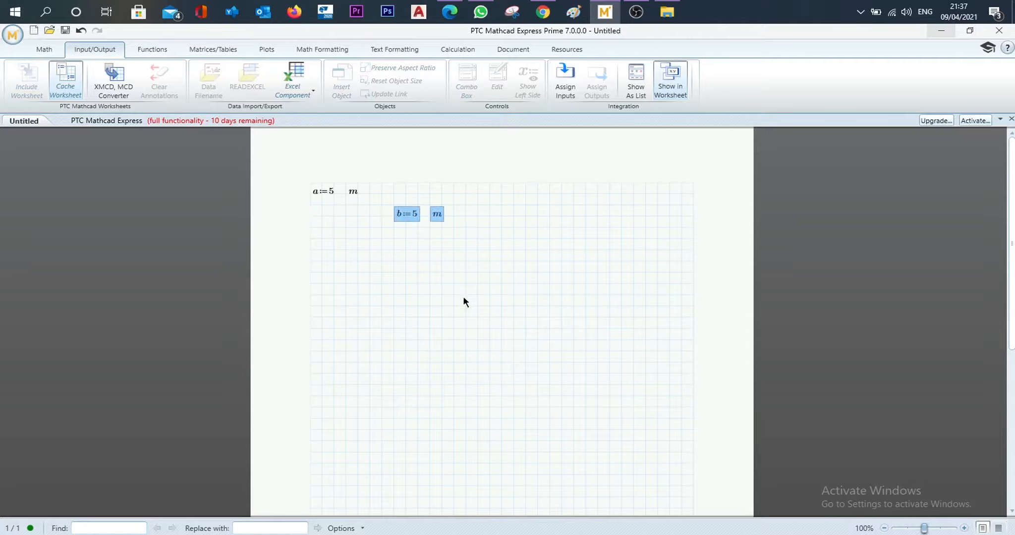
{"action": "key", "text": "Left"}
{"action": "key", "text": "Right"}
{"action": "key", "text": "Up"}
{"action": "key", "text": "Down"}
{"action": "key", "text": "Up"}
{"action": "key", "text": "Up"}
{"action": "key", "text": "Left"}
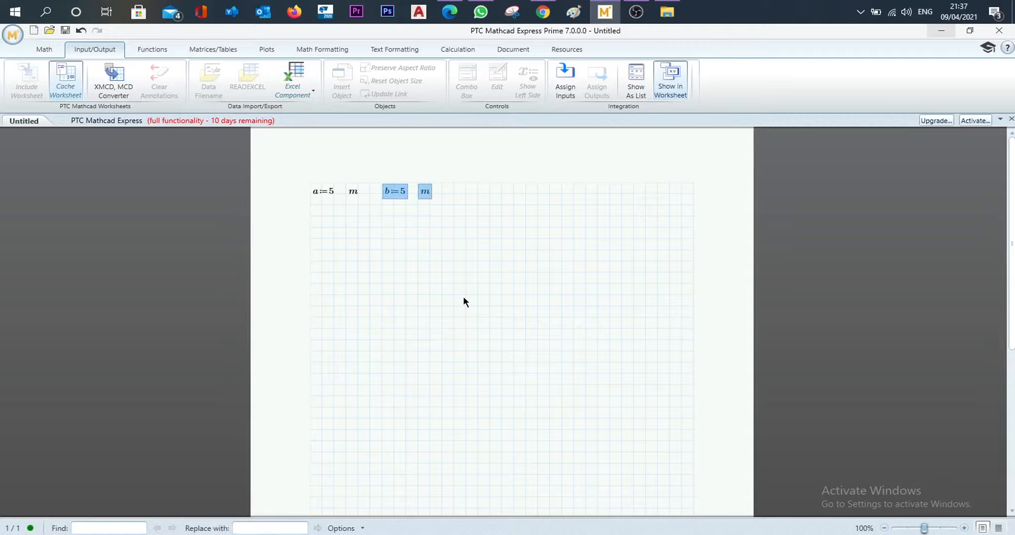
{"action": "left_click", "coordinate": [465, 298]}
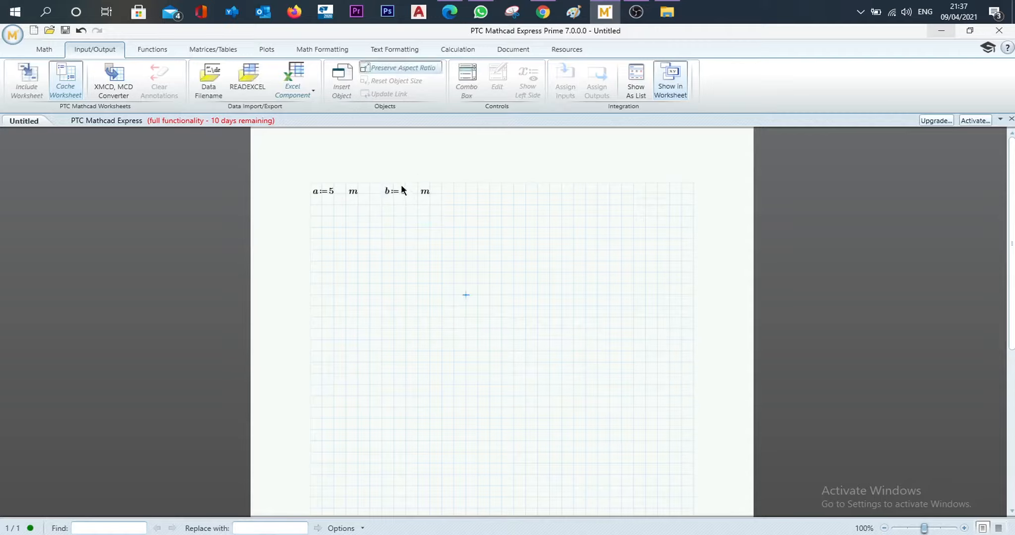
- Move both definitions and their m labels down several grid rows to leave blank space above them
{"action": "mouse_move", "coordinate": [317, 193]}
{"action": "left_mouse_down"}
{"action": "mouse_move", "coordinate": [304, 191]}
{"action": "mouse_move", "coordinate": [316, 185]}
{"action": "left_mouse_up"}
{"action": "left_click", "coordinate": [430, 238]}
{"action": "left_click", "coordinate": [319, 216]}
{"action": "left_click_drag", "start_coordinate": [391, 216], "coordinate": [308, 180]}
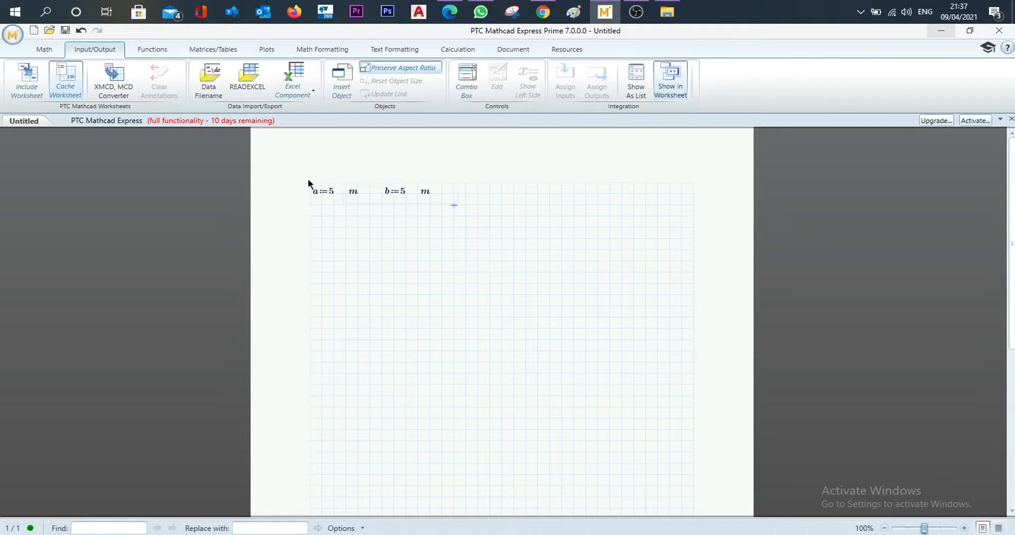
{"action": "key", "text": "Down"}
{"action": "key", "text": "Down"}
{"action": "key", "text": "Down"}
{"action": "key", "text": "Down"}
{"action": "key", "text": "Down"}
{"action": "left_click", "coordinate": [393, 220]}
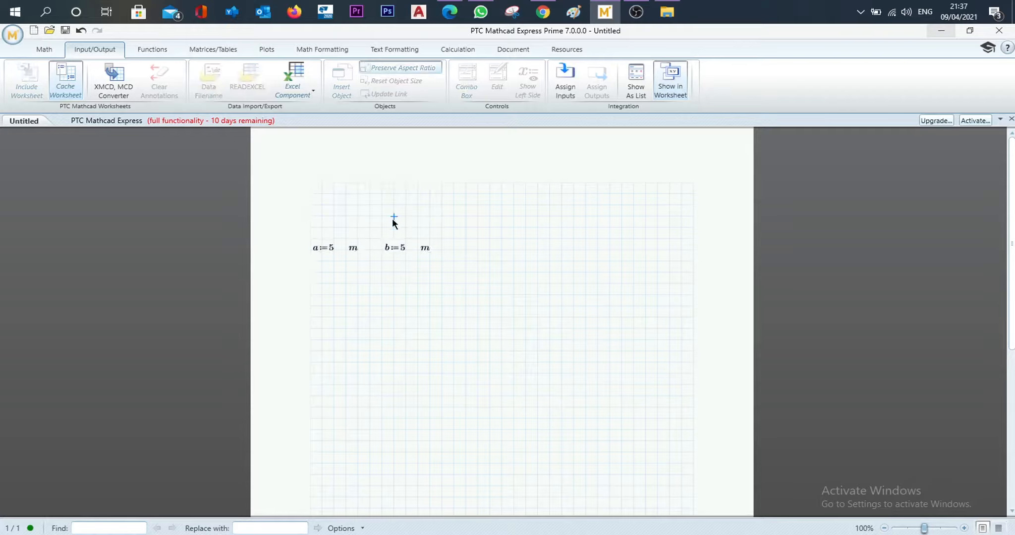
- Enter the evaluation a+b= above the definitions, then reposition it below them
{"action": "left_click", "coordinate": [317, 205]}
{"action": "type", "text": "a"}
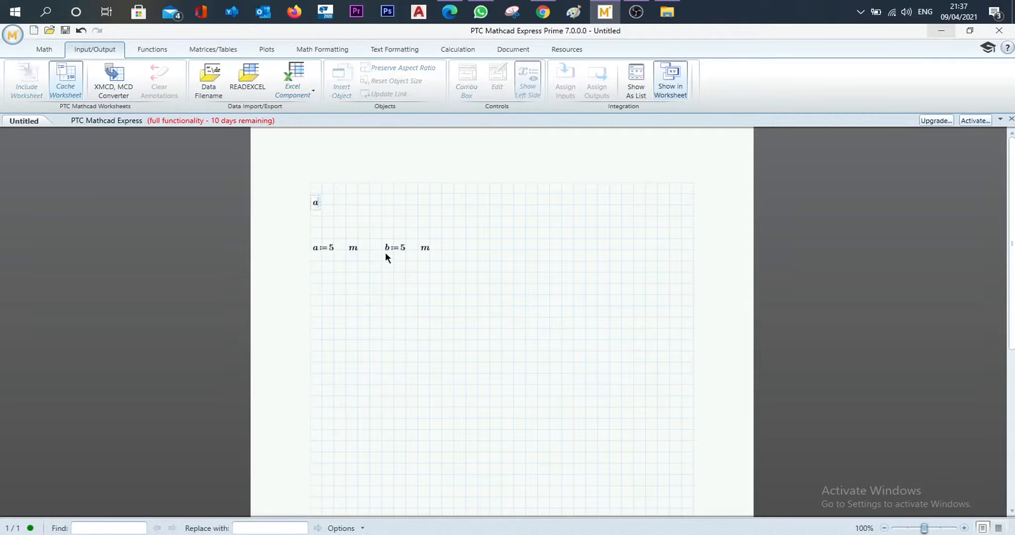
{"action": "type", "text": "+b=?"}
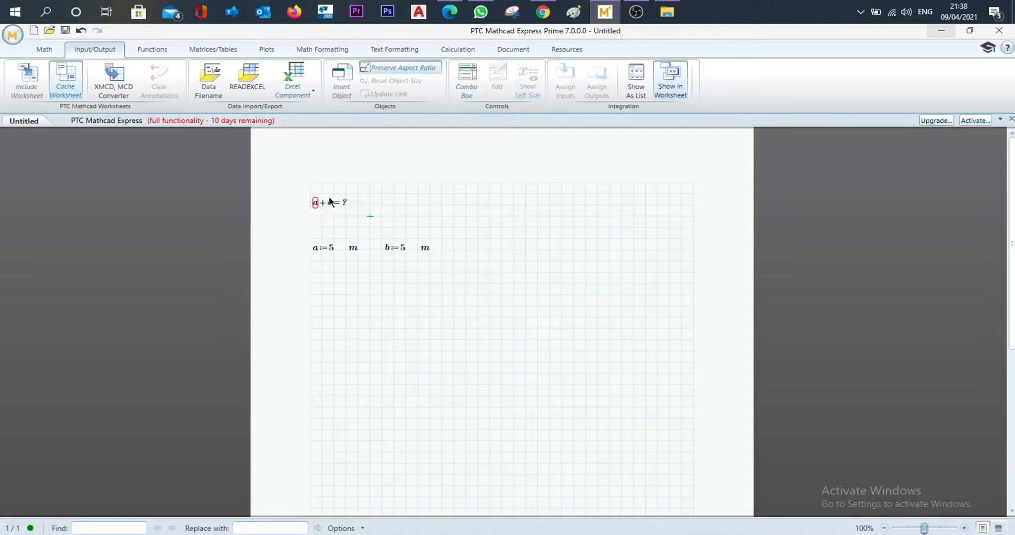
{"action": "left_click_drag", "start_coordinate": [313, 191], "coordinate": [348, 279]}
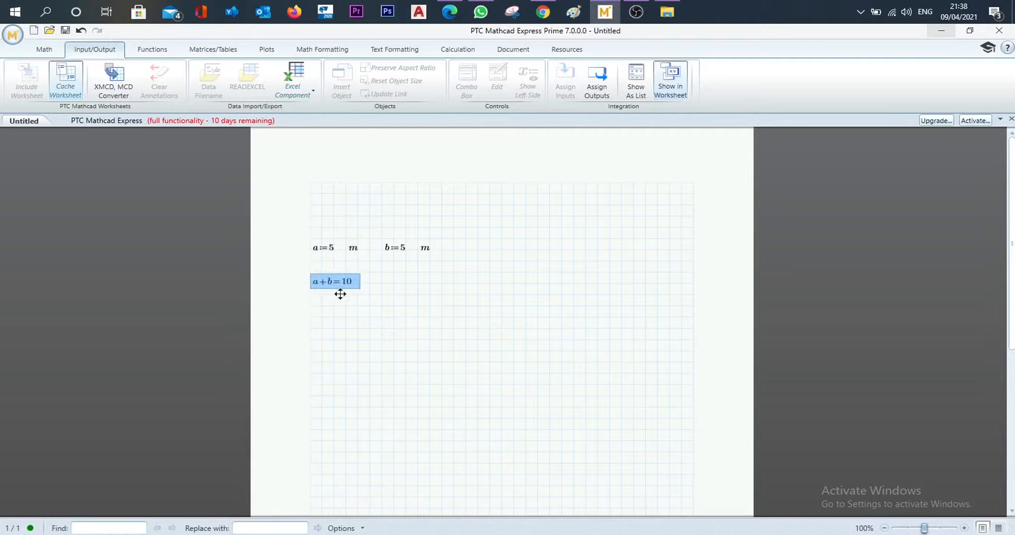
{"action": "left_click", "coordinate": [367, 295]}
- Move all regions on the worksheet together up to the first grid row
{"action": "key", "text": "ctrl+a"}
{"action": "key", "text": "Up"}
{"action": "key", "text": "Up"}
{"action": "key", "text": "Up"}
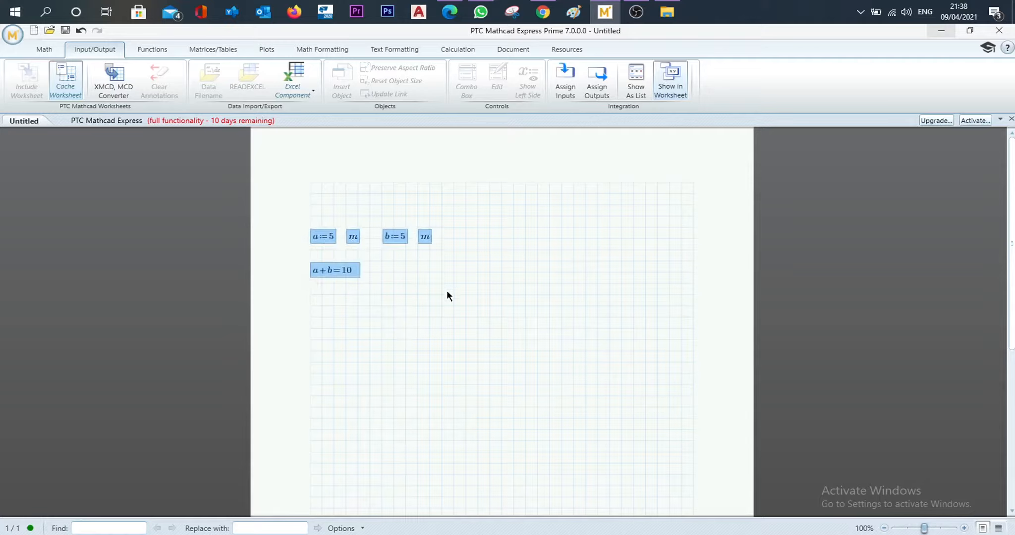
{"action": "key", "text": "Up"}
{"action": "key", "text": "Up"}
{"action": "left_click", "coordinate": [370, 272]}
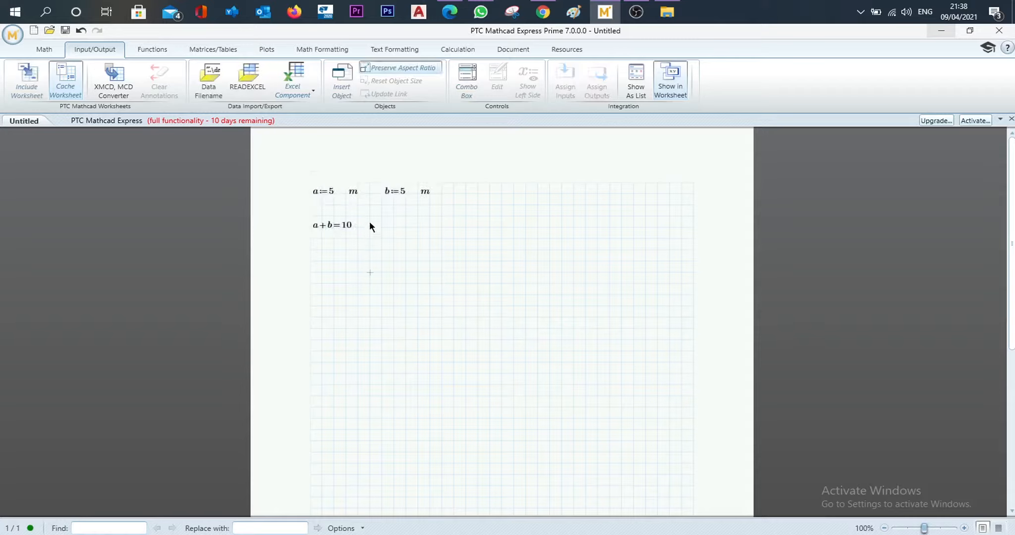
- Add an m unit label beside the a+b evaluation and shift it one grid column closer to the result
{"action": "left_click", "coordinate": [360, 225]}
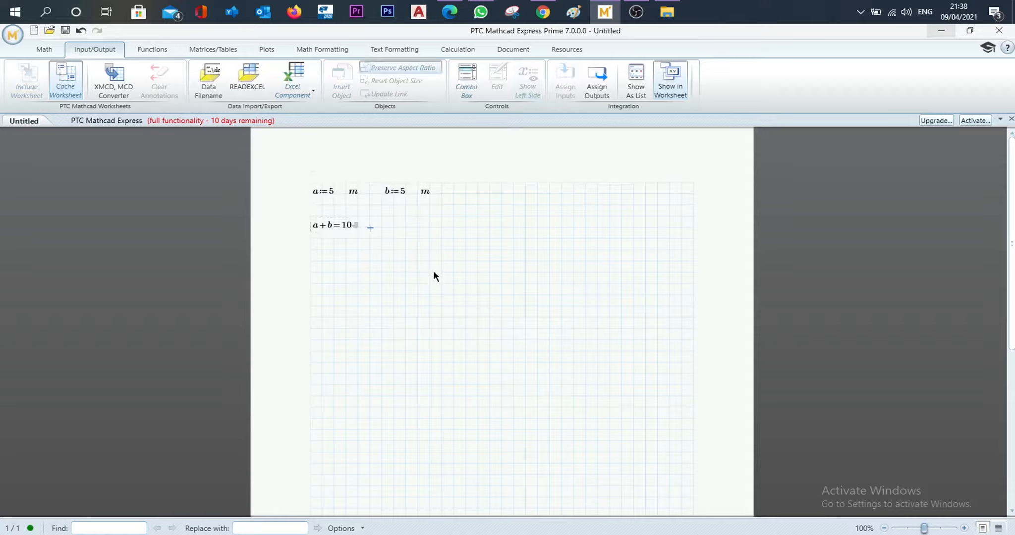
{"action": "type", "text": "m"}
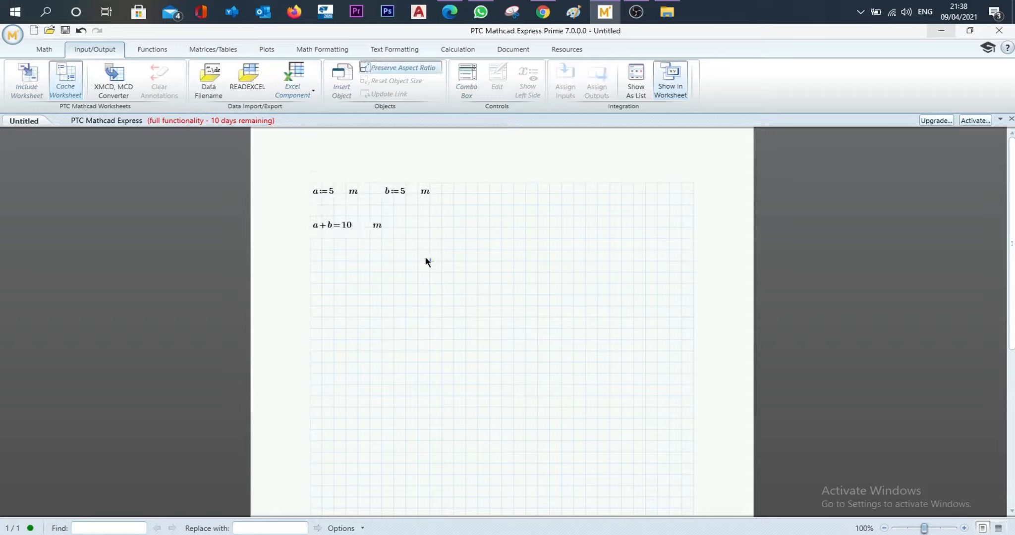
{"action": "double_click", "coordinate": [380, 225]}
{"action": "left_click", "coordinate": [485, 294]}
{"action": "left_click_drag", "start_coordinate": [336, 233], "coordinate": [335, 232]}
{"action": "left_click", "coordinate": [380, 262]}
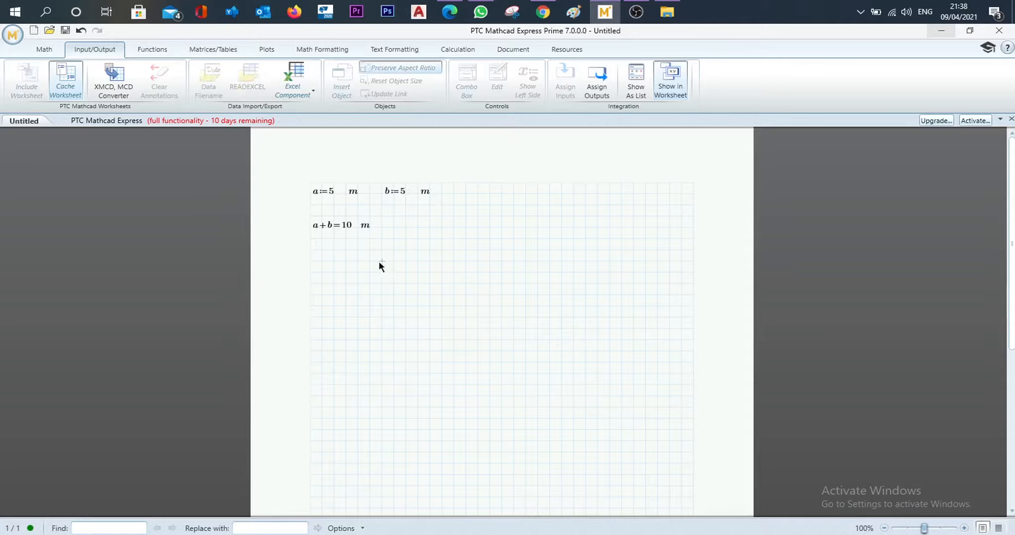
- Evaluate a*b in the row below the sum and place an m label beside its result
{"action": "type", "text": "a·b"}
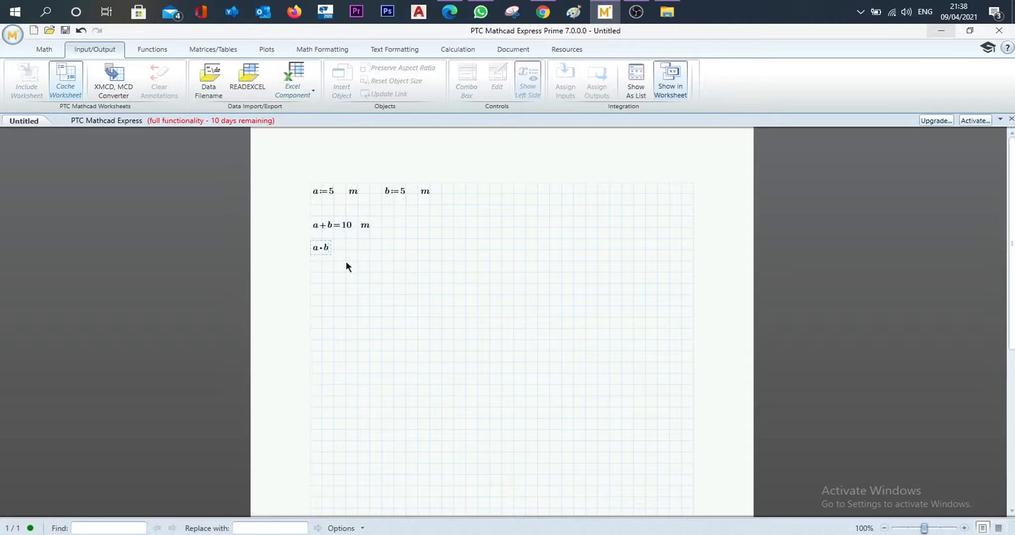
{"action": "type", "text": "*b="}
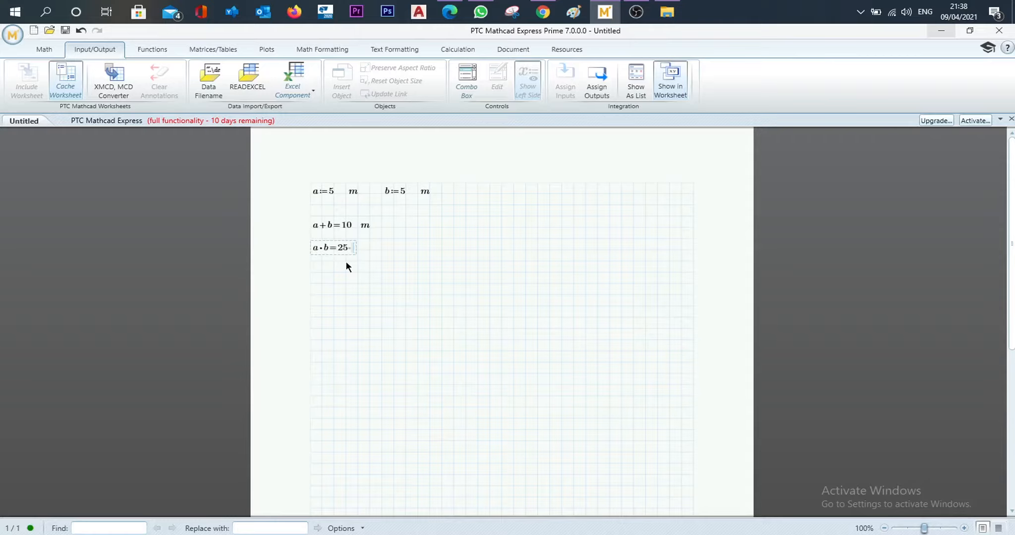
{"action": "key", "text": "Right"}
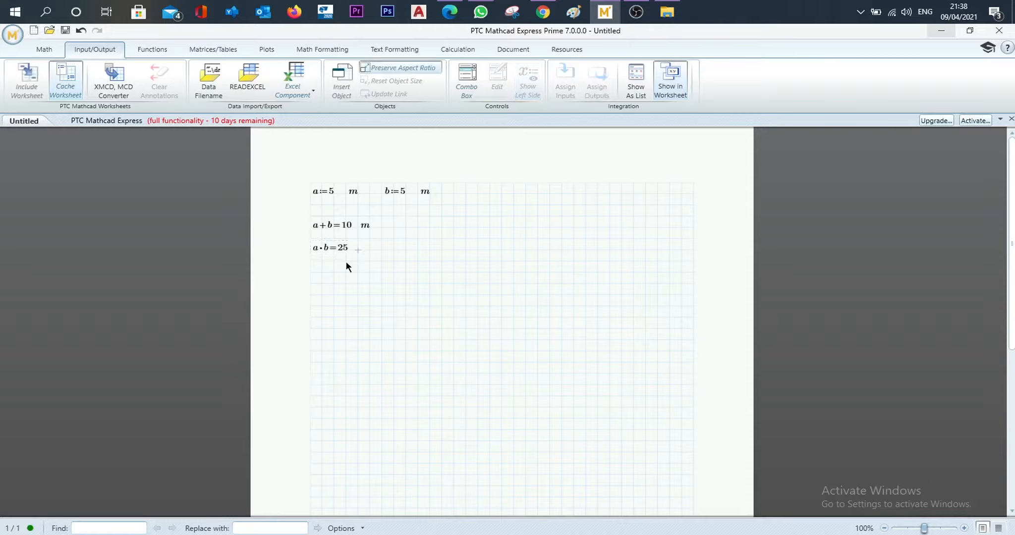
{"action": "type", "text": "m"}
{"action": "key", "text": "Return"}
{"action": "left_click_drag", "start_coordinate": [470, 270], "coordinate": [327, 217]}
{"action": "left_click", "coordinate": [540, 318]}
{"action": "left_click_drag", "start_coordinate": [470, 283], "coordinate": [320, 196]}
{"action": "left_click", "coordinate": [430, 286]}
{"action": "left_click", "coordinate": [454, 284]}
- Enter a second a+b= evaluation in the row below the product and select that region
{"action": "type", "text": "a+"}
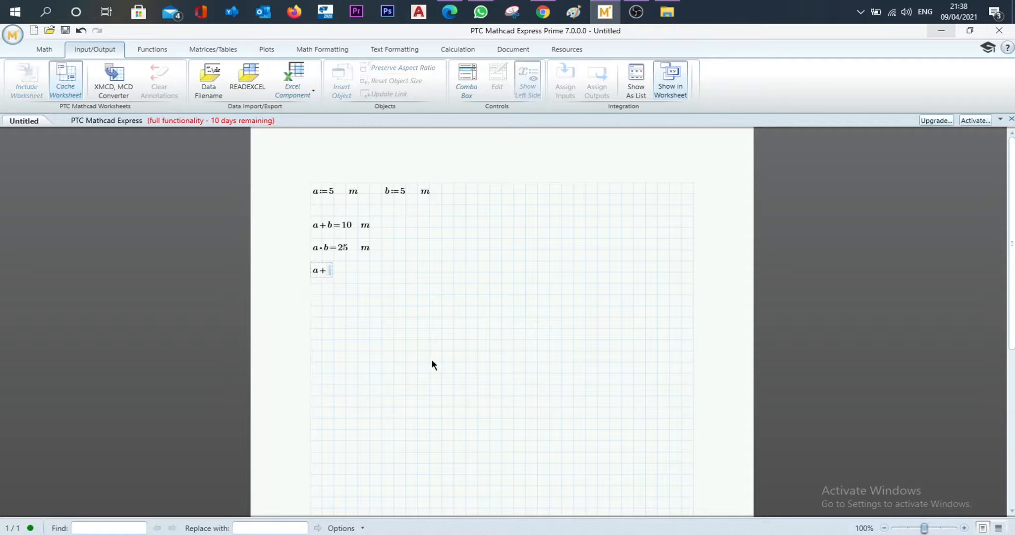
{"action": "type", "text": "b=10"}
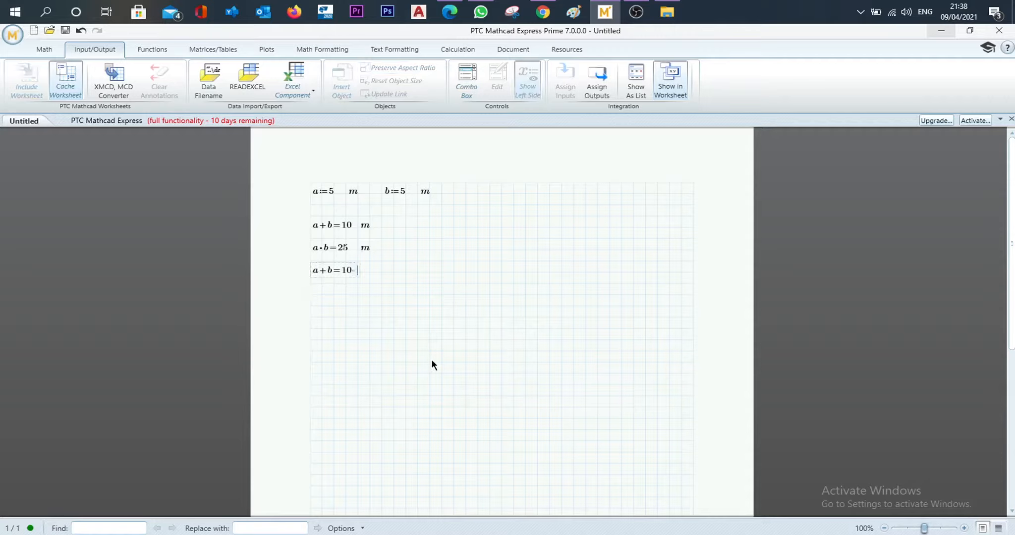
{"action": "key", "text": "BackSpace"}
{"action": "key", "text": "BackSpace"}
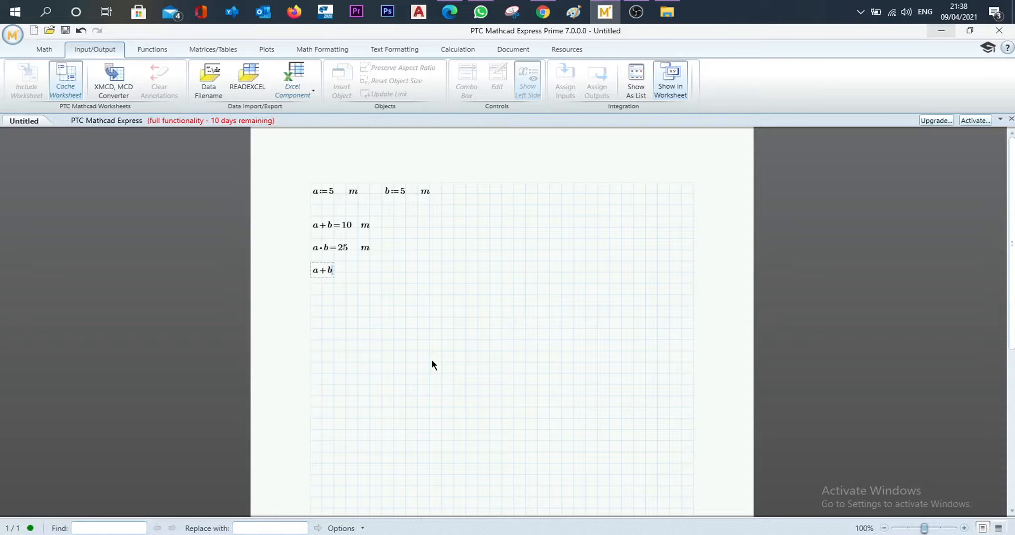
{"action": "type", "text": "=10"}
{"action": "left_click_drag", "start_coordinate": [305, 258], "coordinate": [448, 321]}
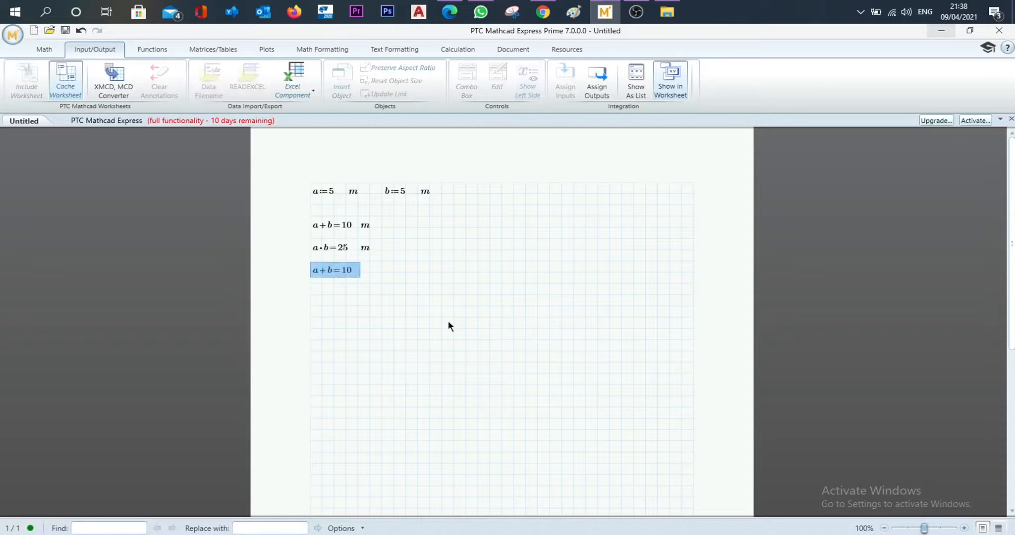
- Delete the second a+b evaluation and move the sum and product rows with their m labels up one grid row
{"action": "key", "text": "Delete"}
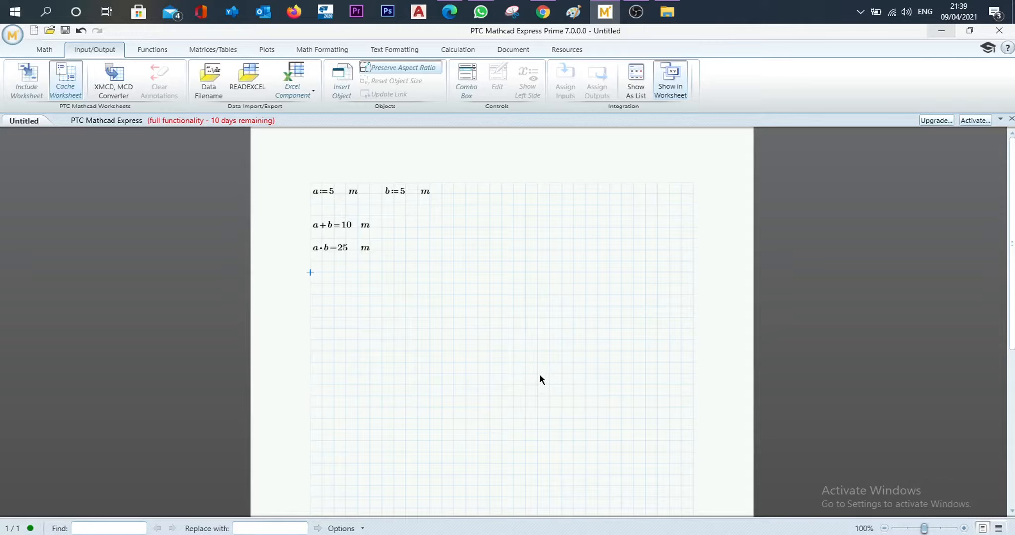
{"action": "left_click_drag", "start_coordinate": [497, 310], "coordinate": [318, 220]}
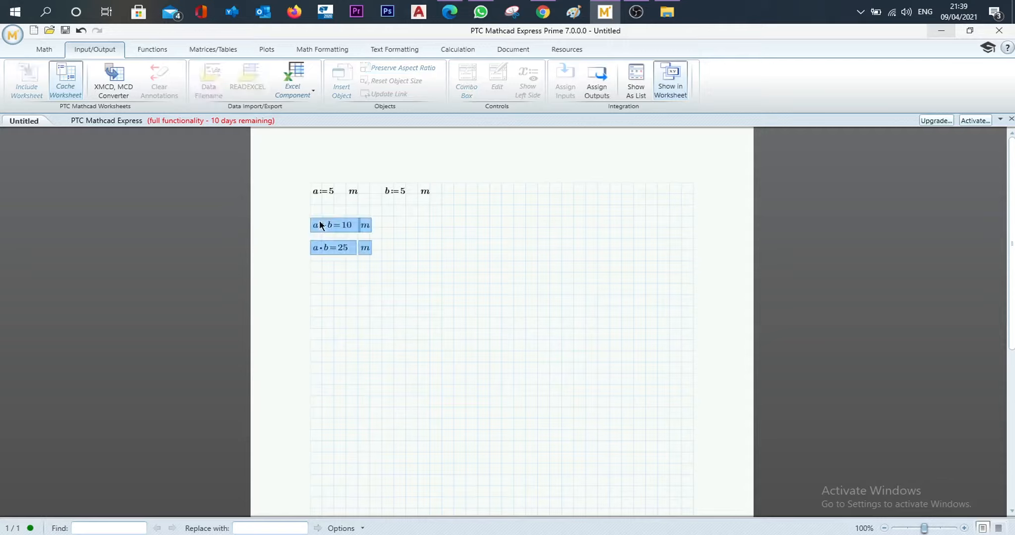
{"action": "key", "text": "Up"}
{"action": "key", "text": "Escape"}
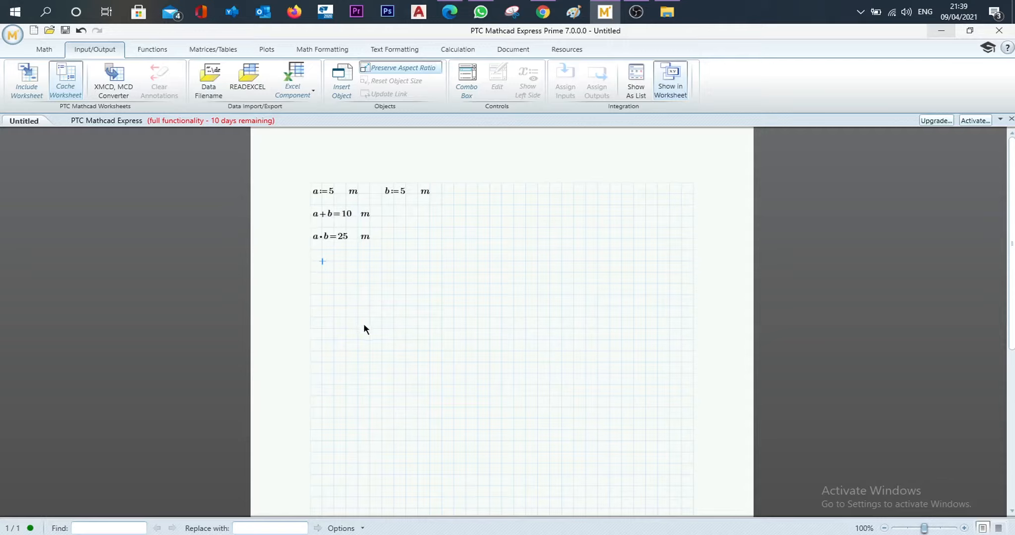
- Define the function f(x):=2*x+1 in a new math region below the a*b evaluation
{"action": "type", "text": "f("}
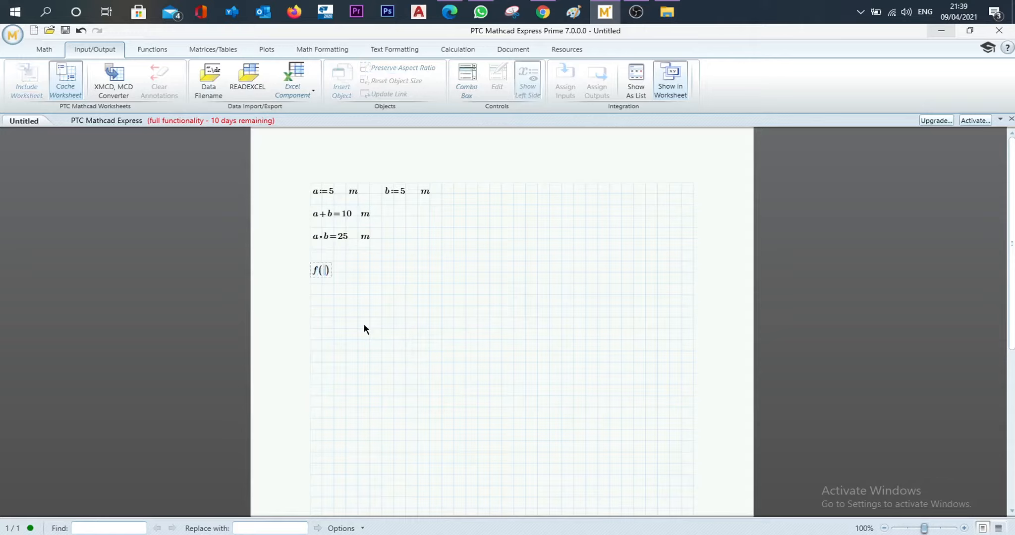
{"action": "type", "text": "x):="}
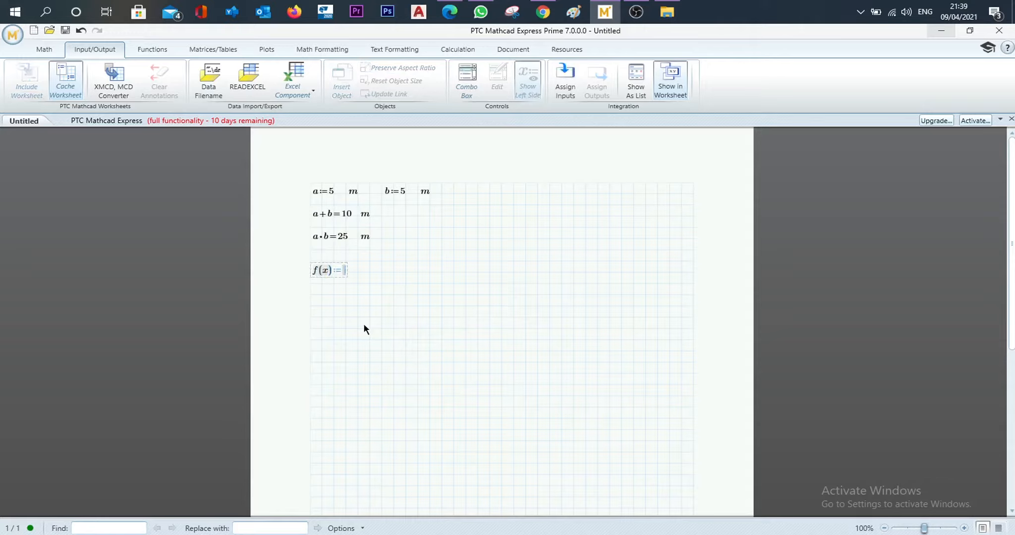
{"action": "type", "text": "2*x+1"}
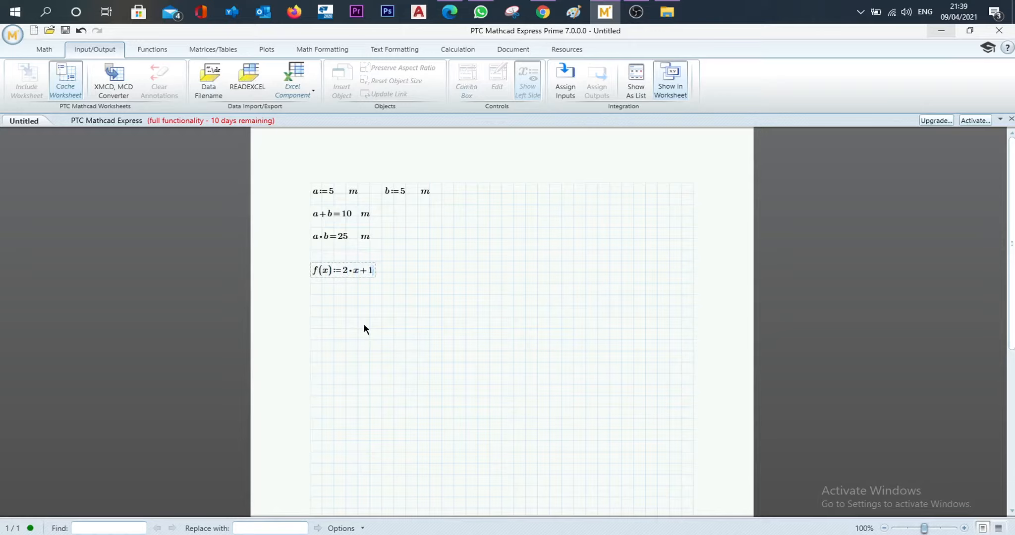
{"action": "key", "text": "Return"}
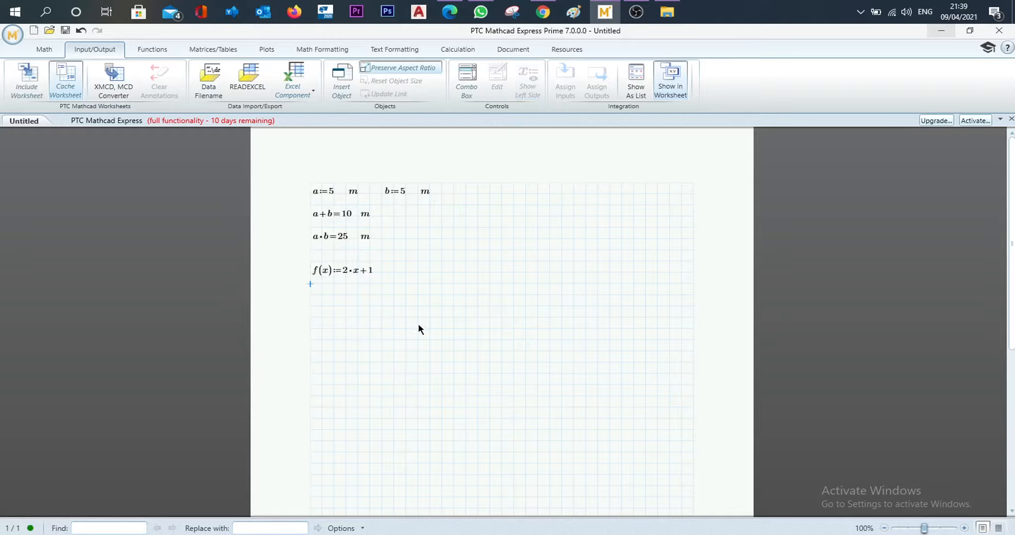
- Move the f(x) definition about 13 grid columns to the right, keeping it on the same row
{"action": "left_click_drag", "start_coordinate": [390, 292], "coordinate": [343, 269]}
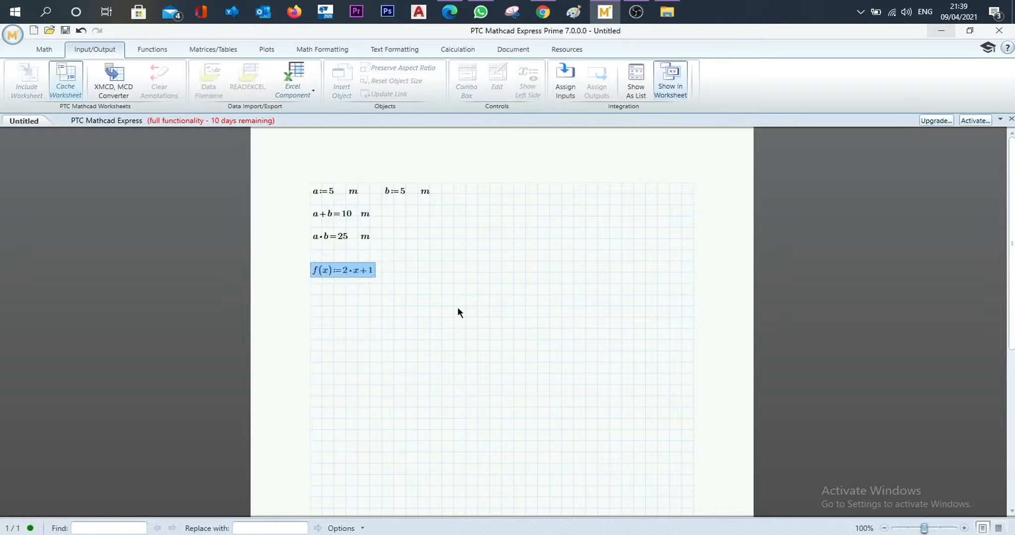
{"action": "key", "text": "Right"}
{"action": "key", "text": "Right"}
{"action": "key", "text": "Right"}
{"action": "key", "text": "Right"}
{"action": "key", "text": "Right"}
{"action": "key", "text": "Right"}
{"action": "key", "text": "Right"}
{"action": "key", "text": "Right"}
{"action": "key", "text": "Right"}
{"action": "key", "text": "Right"}
{"action": "key", "text": "Right"}
{"action": "key", "text": "Right"}
{"action": "key", "text": "Right"}
{"action": "key", "text": "Right"}
{"action": "key", "text": "Right"}
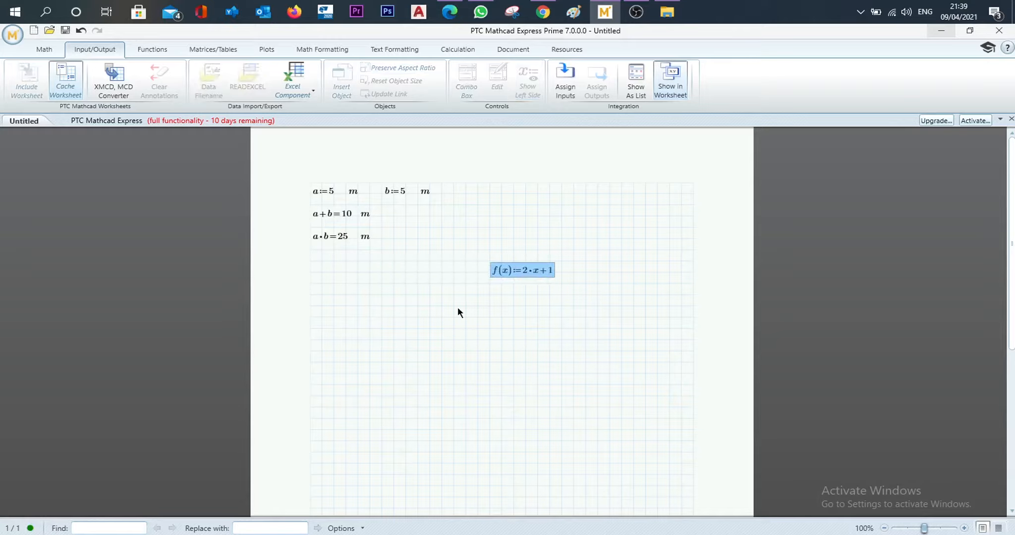
{"action": "key", "text": "Left"}
{"action": "key", "text": "Left"}
{"action": "left_click", "coordinate": [457, 309]}
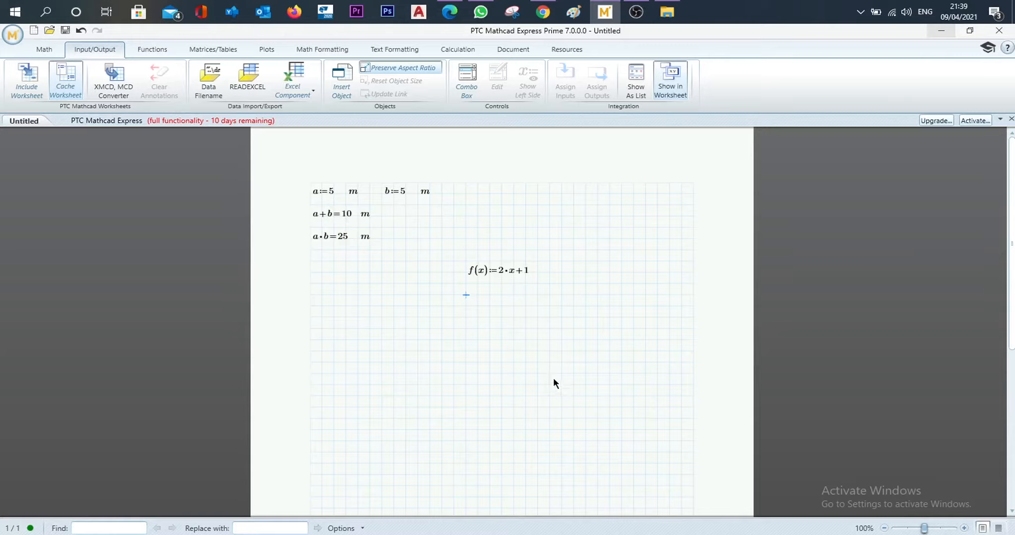
- Evaluate f(0) in a new math region directly below the f(x) definition
{"action": "type", "text": "f("}
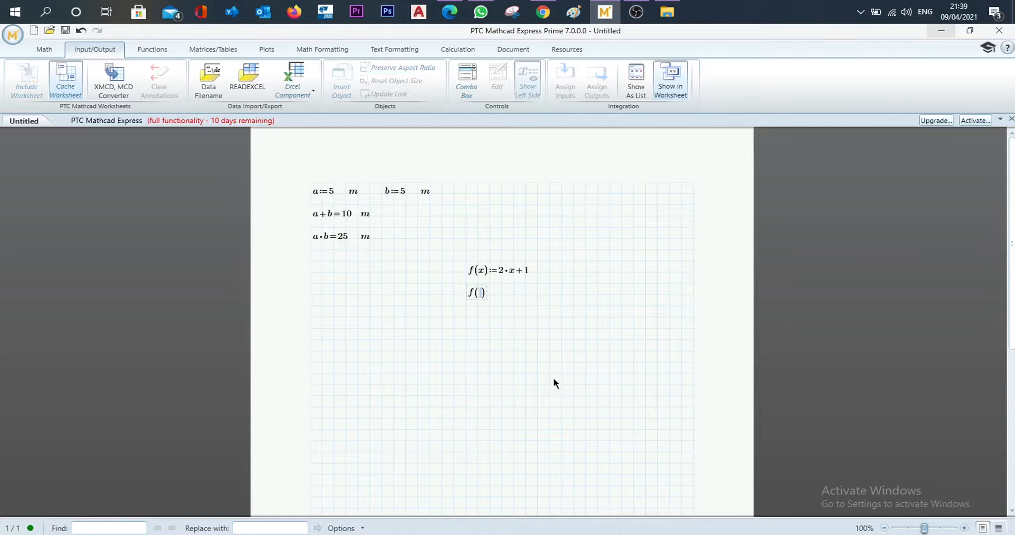
{"action": "type", "text": "0"}
{"action": "key", "text": "BackSpace"}
{"action": "key", "text": "BackSpace"}
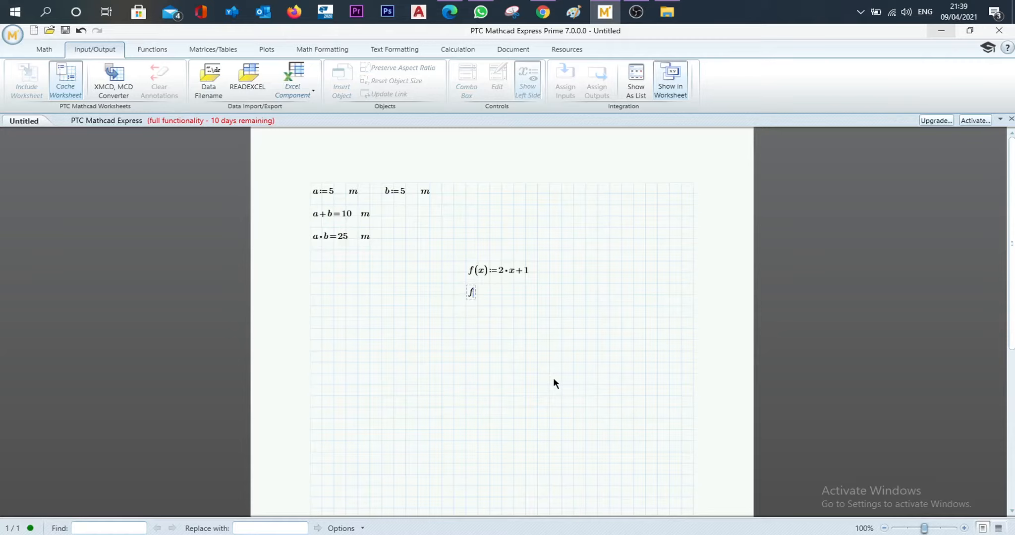
{"action": "type", "text": "(0)=1"}
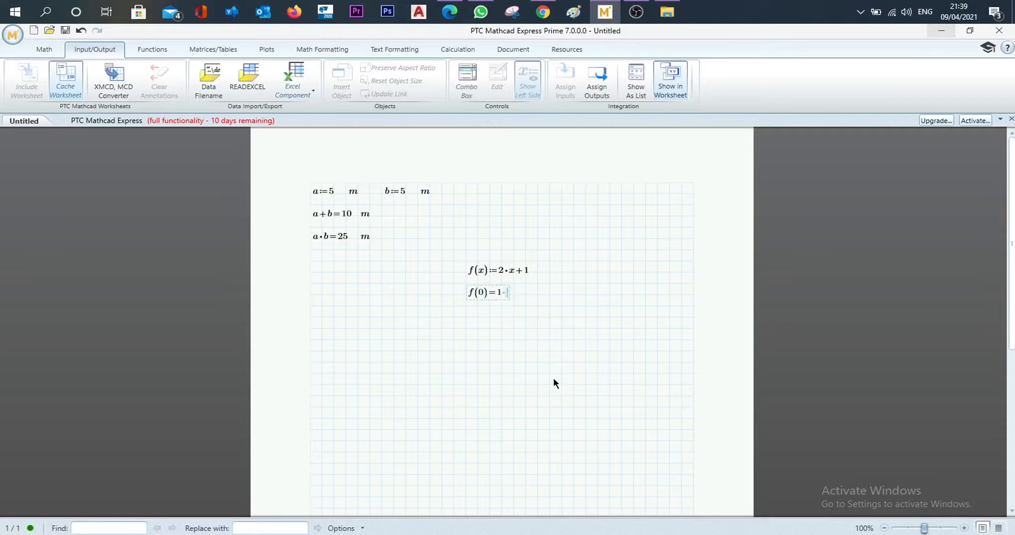
{"action": "key", "text": "Return"}
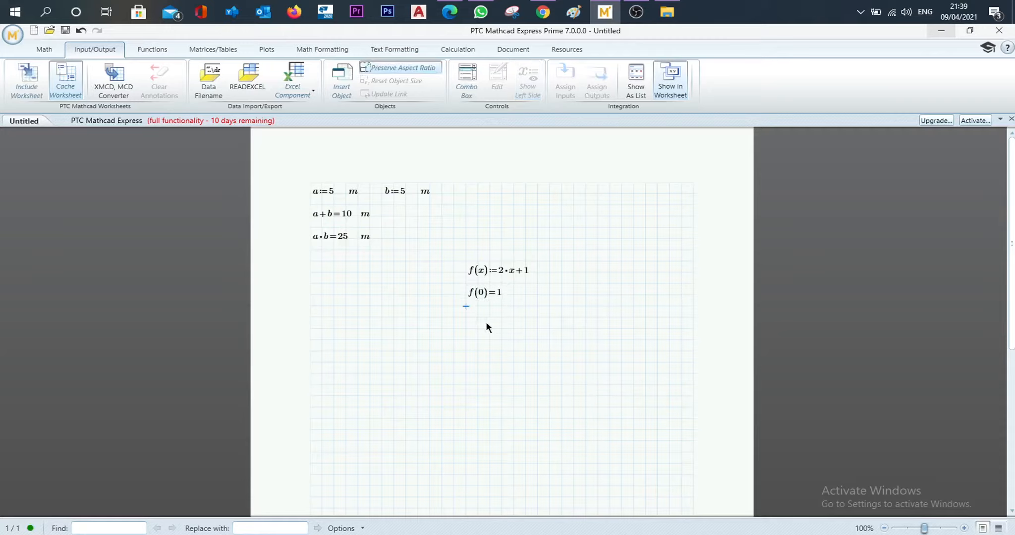
- Evaluate f(1) in a new math region below the f(0) evaluation
{"action": "type", "text": "f("}
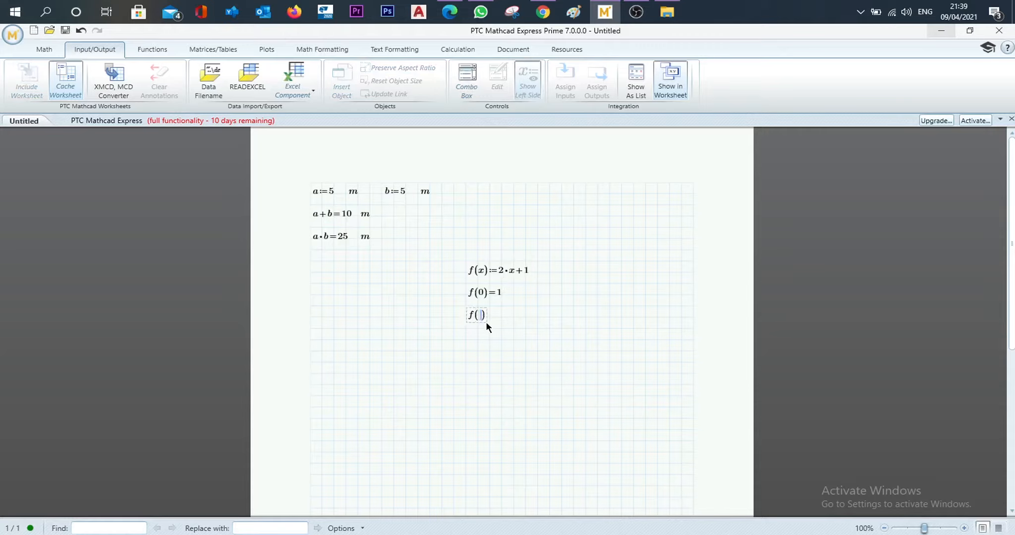
{"action": "type", "text": "1"}
{"action": "key", "text": "Return"}
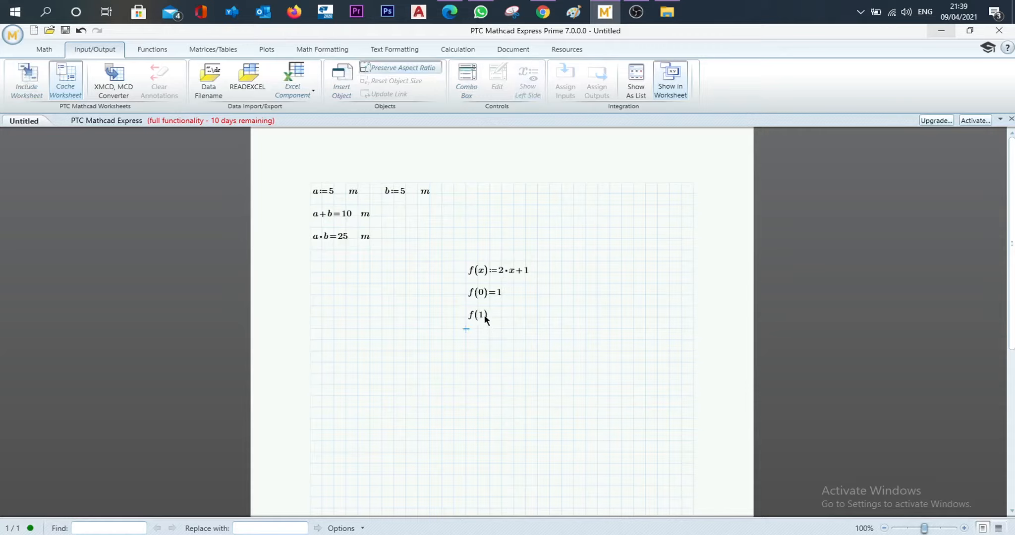
{"action": "left_click", "coordinate": [485, 318]}
{"action": "type", "text": "=3"}
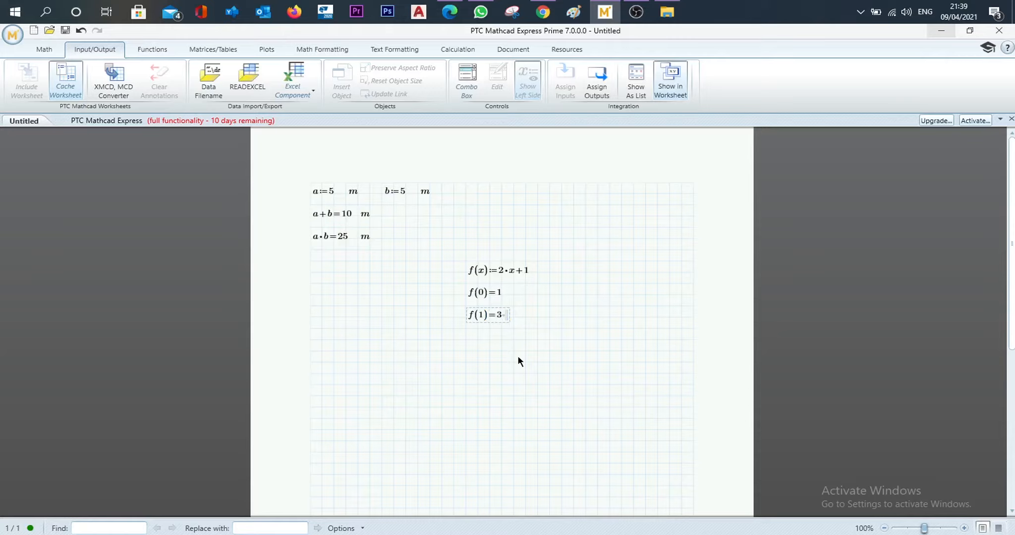
{"action": "key", "text": "Return"}
- Evaluate f(2) below the f(1) evaluation and shift its region down one grid row to even out the spacing
{"action": "type", "text": "f(2)"}
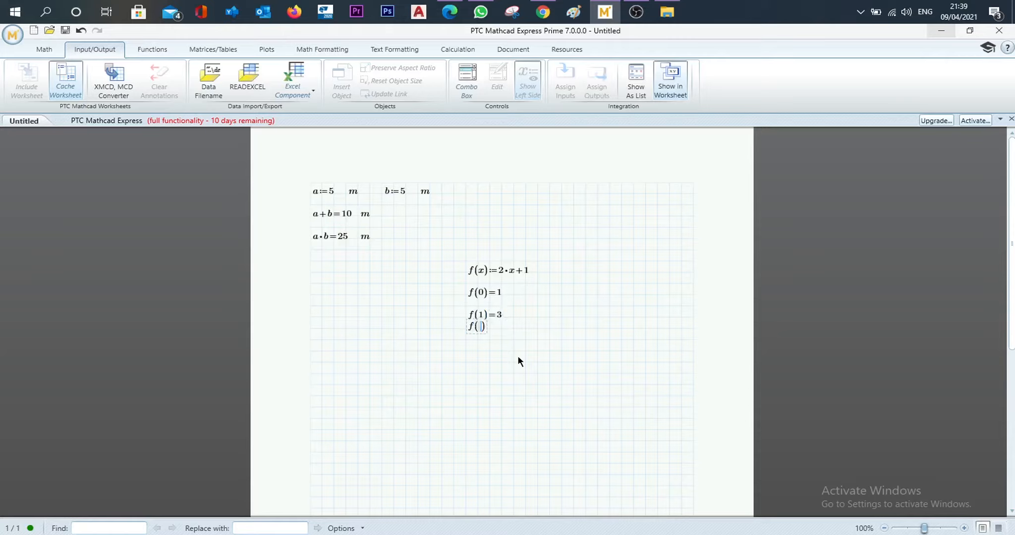
{"action": "type", "text": "=5"}
{"action": "left_click", "coordinate": [519, 358]}
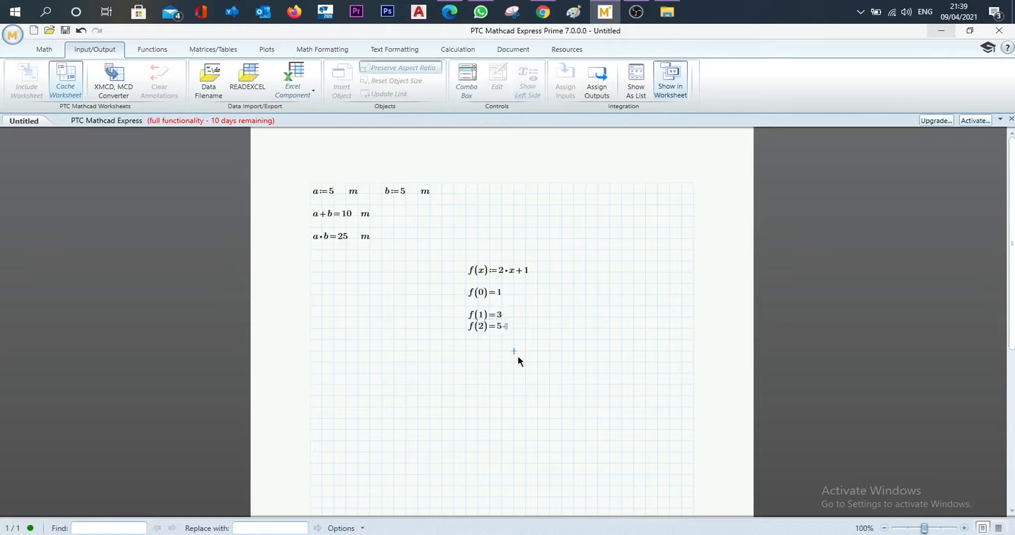
{"action": "left_click_drag", "start_coordinate": [540, 366], "coordinate": [483, 325]}
{"action": "key", "text": "Down"}
{"action": "key", "text": "Down"}
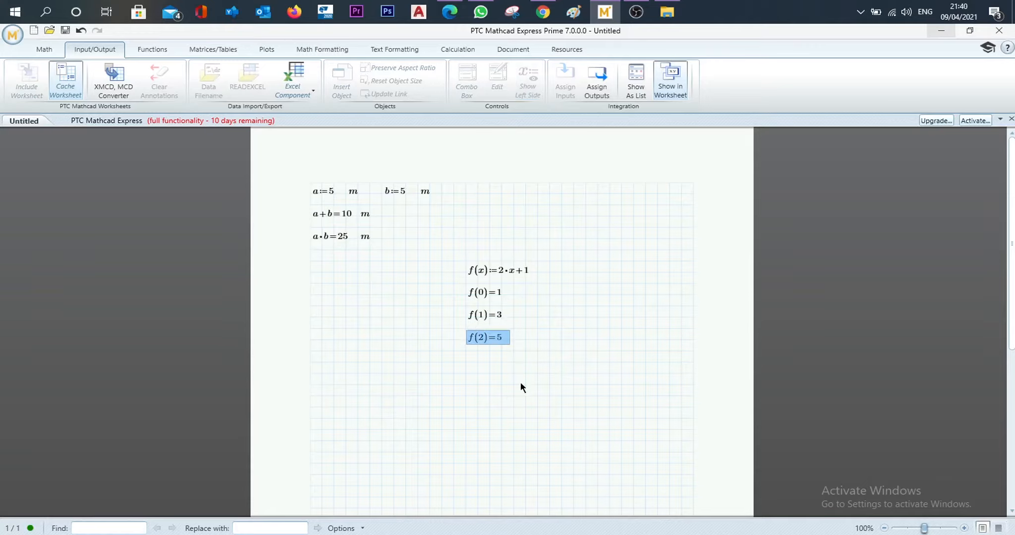
{"action": "left_click", "coordinate": [561, 385]}
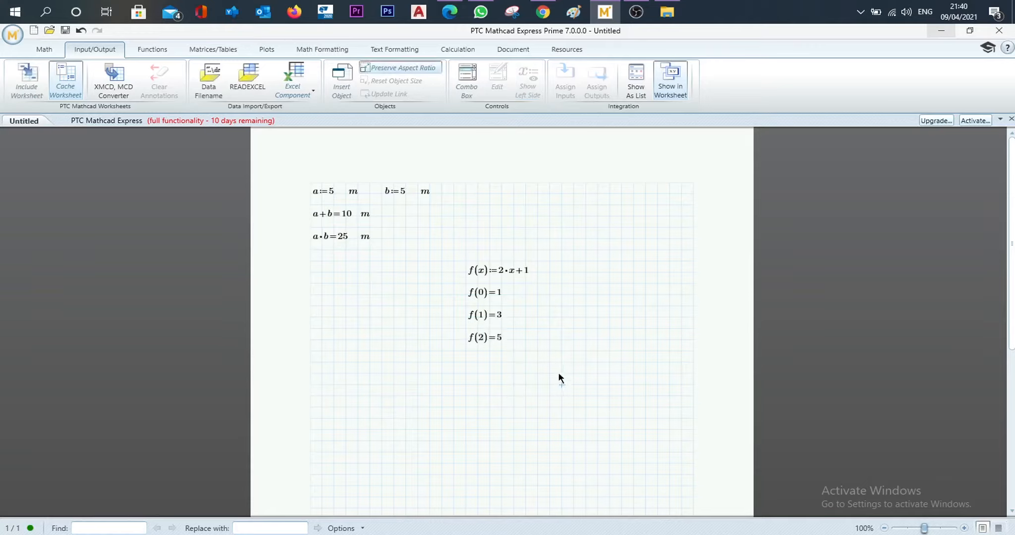
{"action": "left_click_drag", "start_coordinate": [561, 369], "coordinate": [446, 258]}
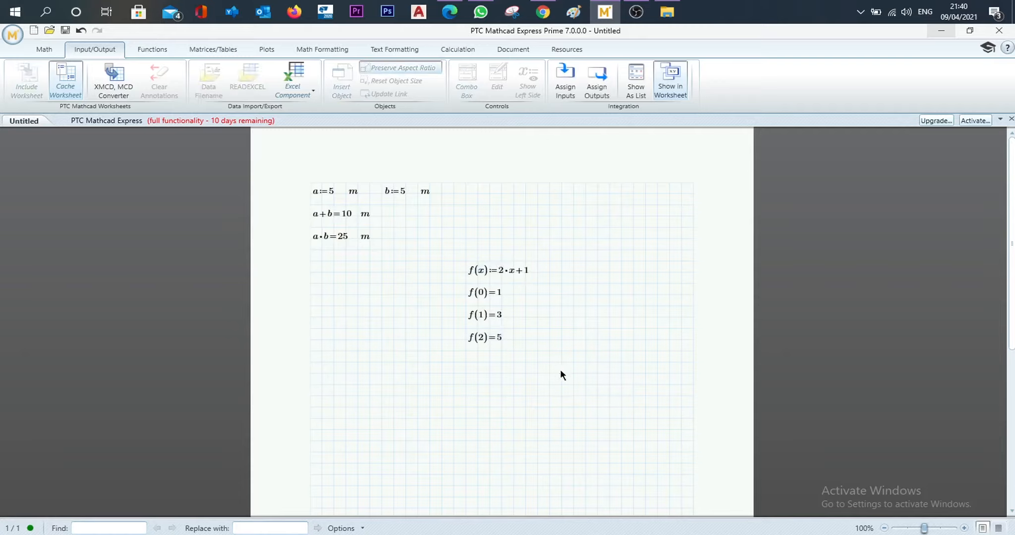
{"action": "left_click_drag", "start_coordinate": [560, 369], "coordinate": [449, 268]}
{"action": "left_click", "coordinate": [548, 351]}
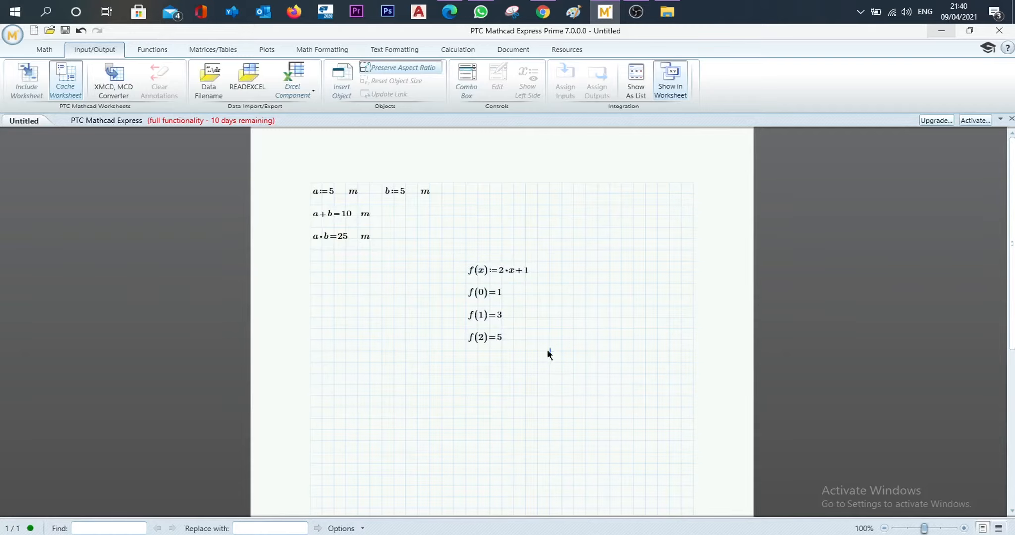
- Insert a definite integral operator below the f(2) evaluation with lower limit 0 and upper limit 1
{"action": "left_click", "coordinate": [53, 51]}
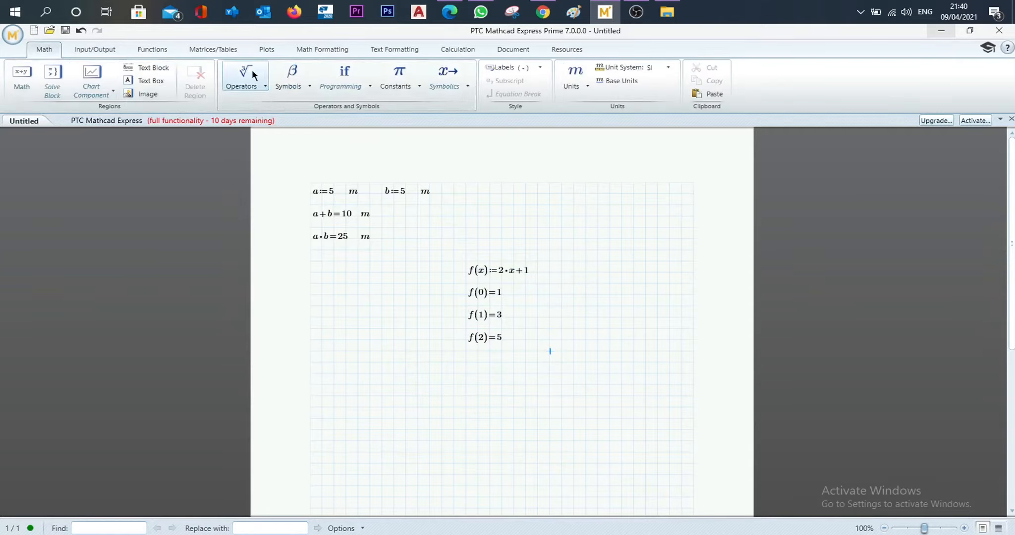
{"action": "left_click", "coordinate": [257, 87]}
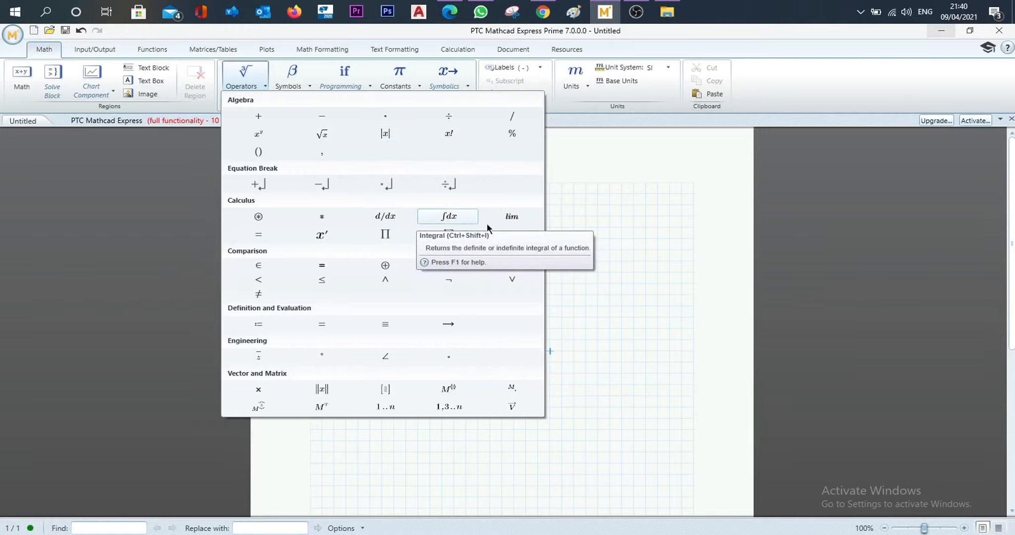
{"action": "left_click", "coordinate": [594, 266]}
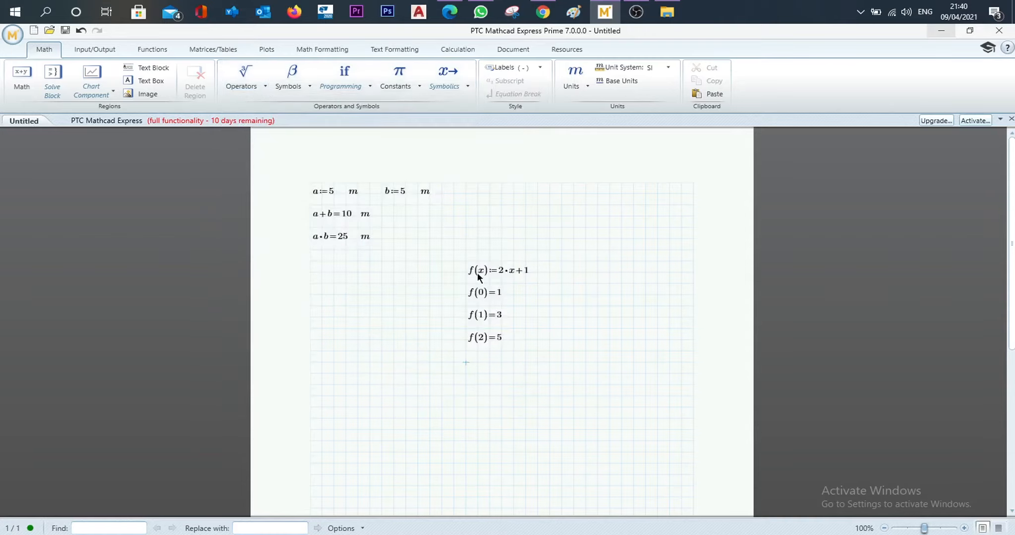
{"action": "left_click", "coordinate": [244, 90]}
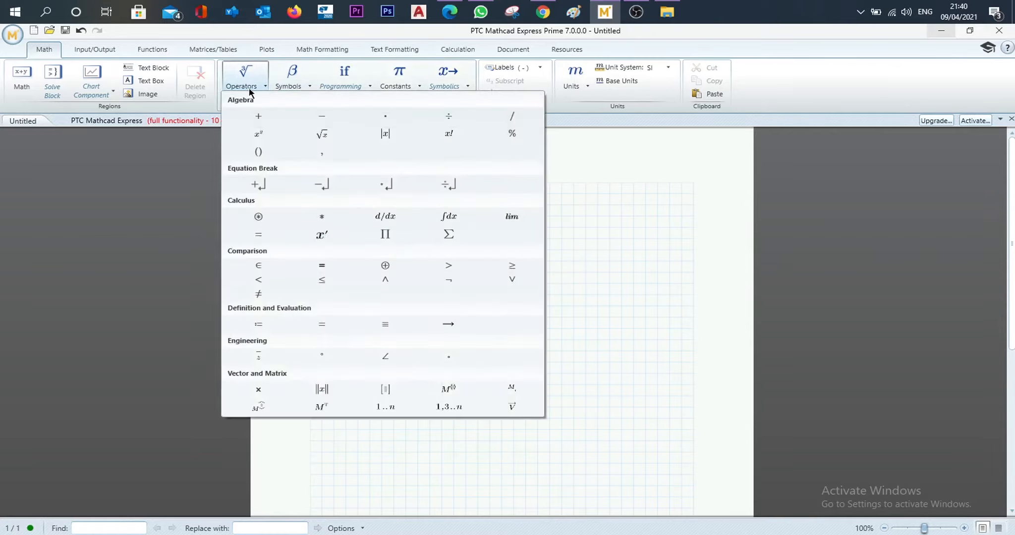
{"action": "left_click", "coordinate": [450, 216]}
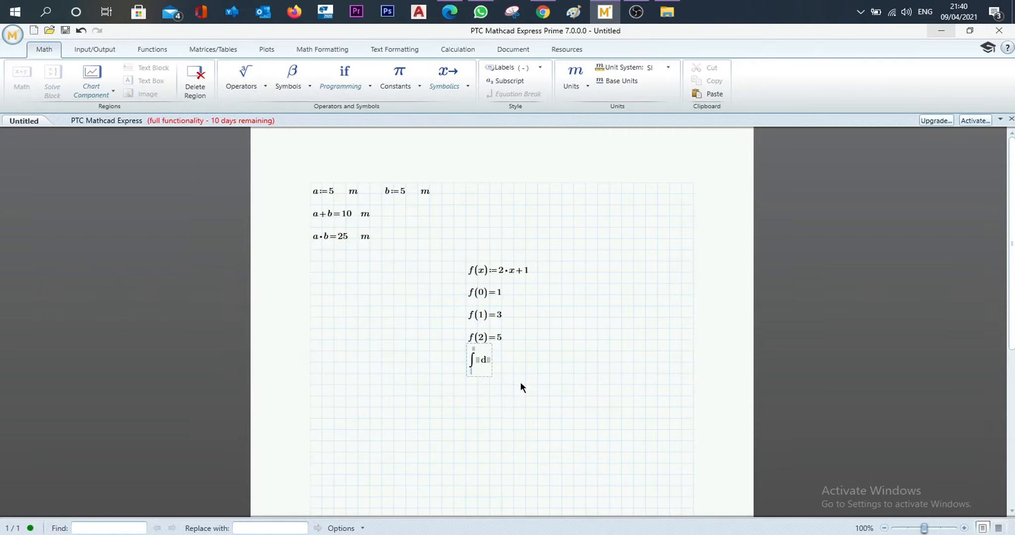
{"action": "type", "text": "0 "}
{"action": "type", "text": "1"}
- Set the integrand to f(x) with respect to x, evaluate the integral, and move its region down one grid row
{"action": "left_click", "coordinate": [478, 360]}
{"action": "type", "text": "f(x) dx=2"}
{"action": "left_click_drag", "start_coordinate": [574, 397], "coordinate": [476, 350]}
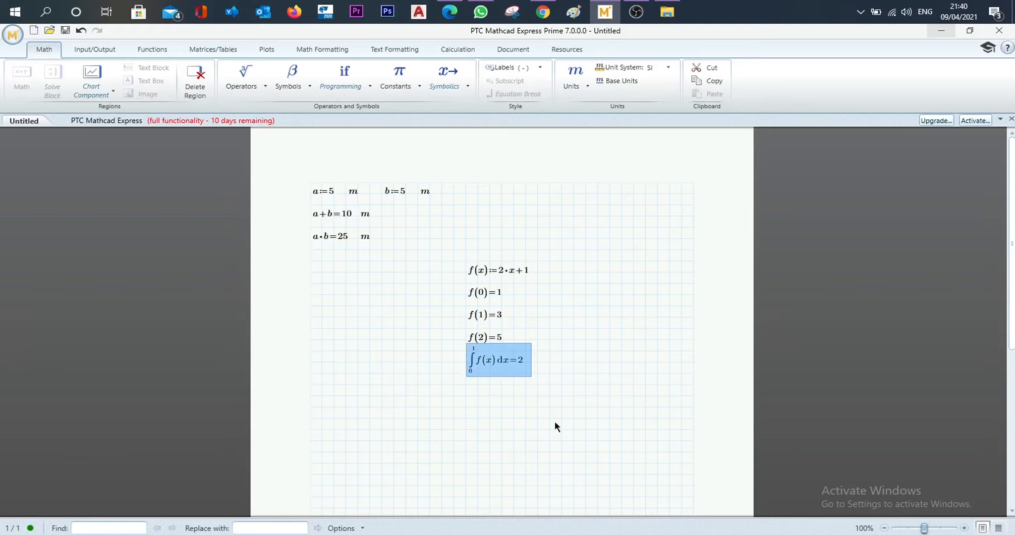
{"action": "key", "text": "Down"}
{"action": "left_click", "coordinate": [554, 421]}
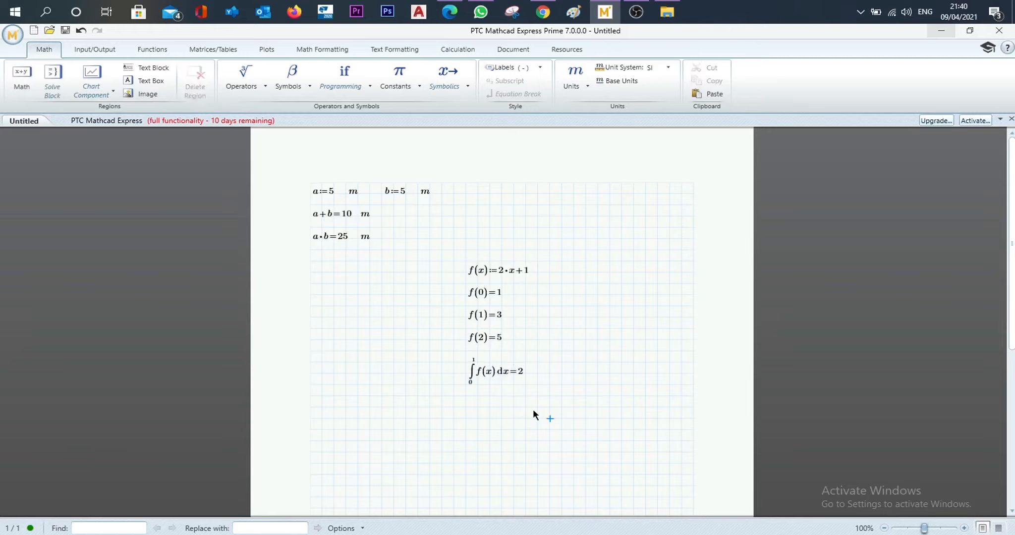
- Change the coefficient of x in the f(x) definition to 4
{"action": "left_click", "coordinate": [501, 271]}
{"action": "key", "text": "Delete"}
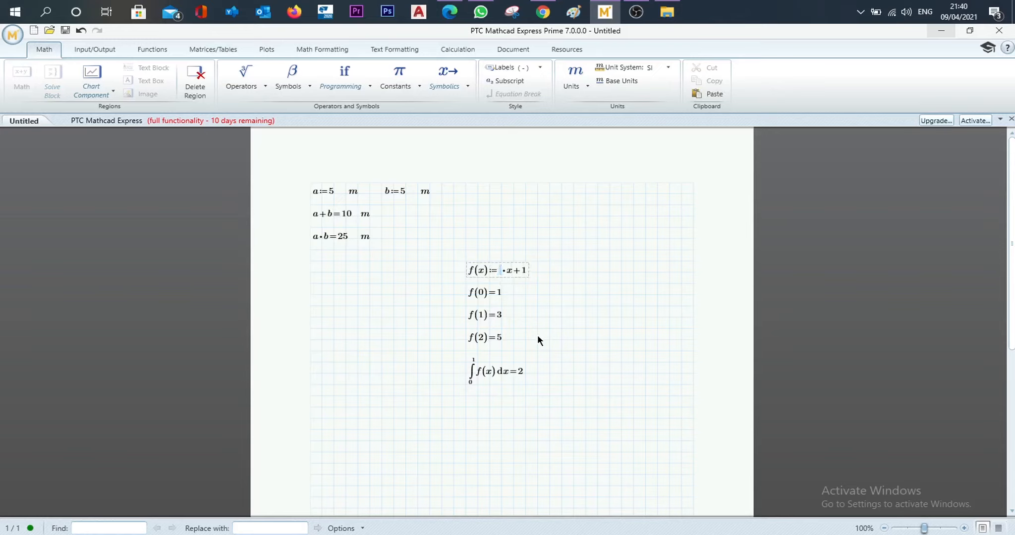
{"action": "type", "text": "4"}
{"action": "key", "text": "Return"}
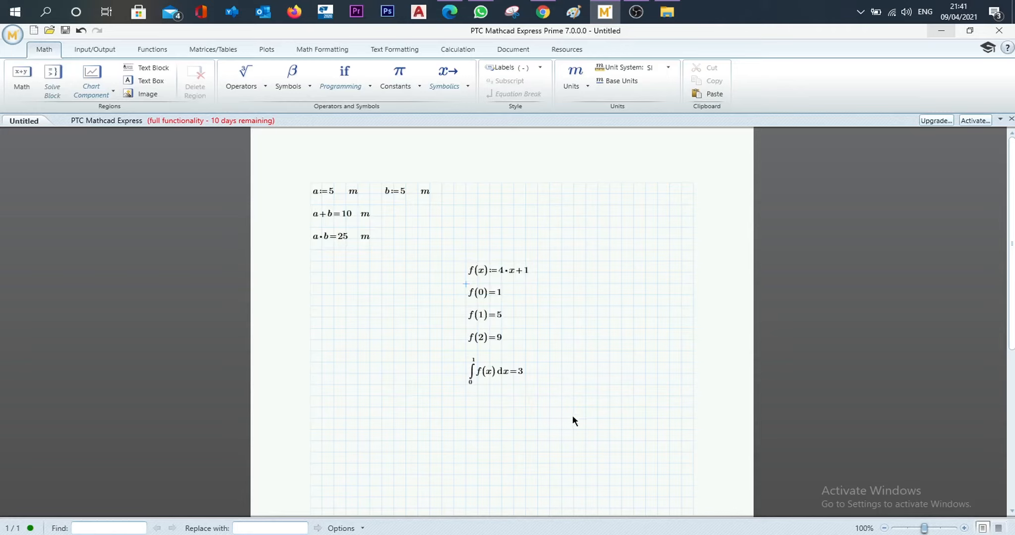
{"action": "left_click_drag", "start_coordinate": [564, 418], "coordinate": [455, 295]}
{"action": "left_click", "coordinate": [607, 418]}
{"action": "left_click", "coordinate": [598, 396]}
{"action": "scroll", "coordinate": [565, 384], "scroll_direction": "down", "scroll_amount": 1}
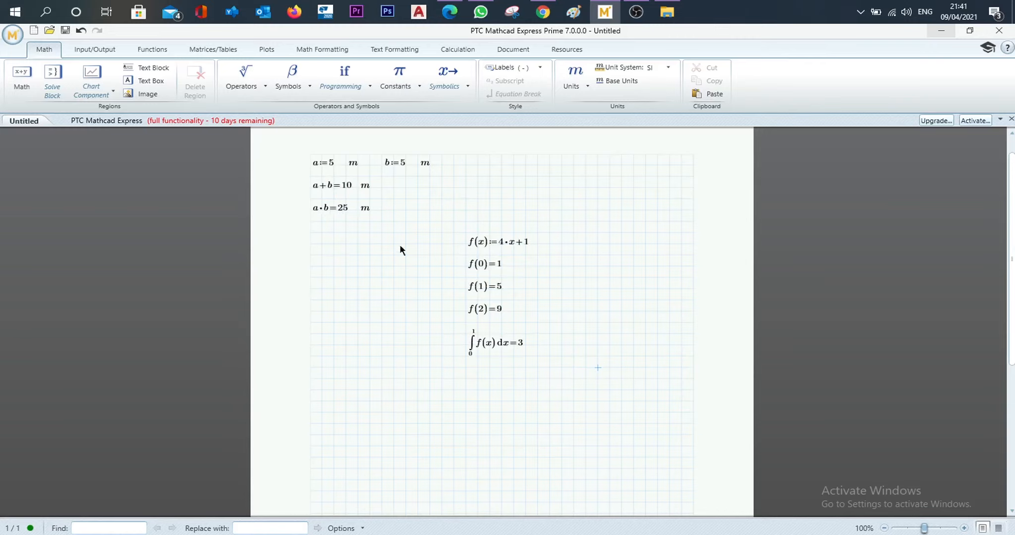
{"action": "left_click_drag", "start_coordinate": [559, 374], "coordinate": [455, 231]}
{"action": "left_click", "coordinate": [577, 388]}
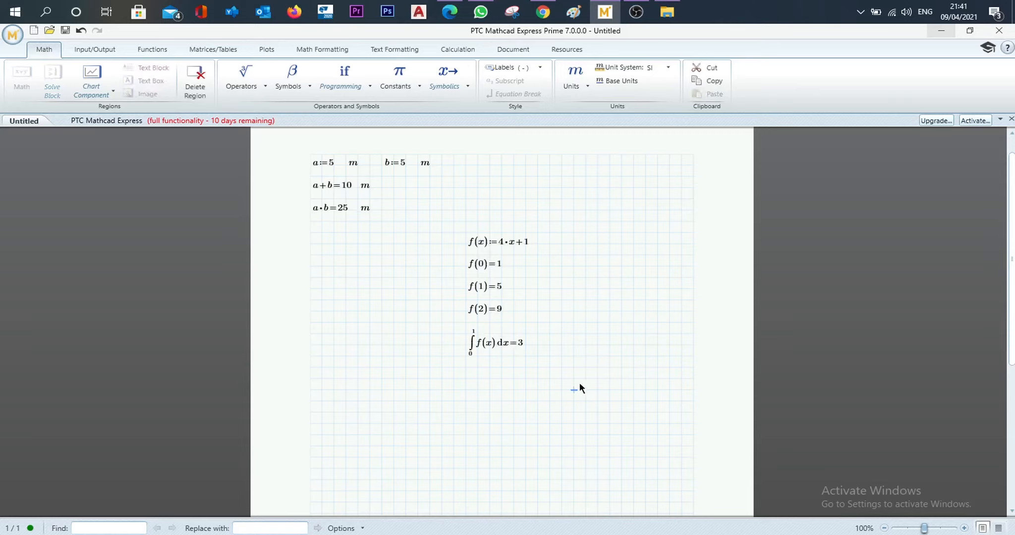
{"action": "left_click_drag", "start_coordinate": [575, 380], "coordinate": [430, 226]}
{"action": "left_click", "coordinate": [584, 381]}
{"action": "left_click", "coordinate": [574, 391]}
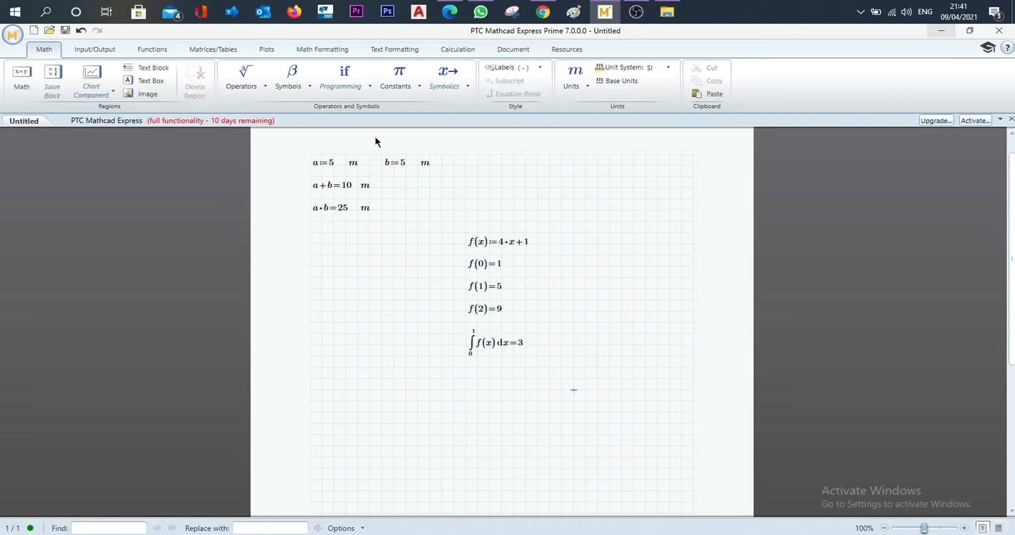
- Change the math font of all regions in the worksheet to Calibri
{"action": "left_click", "coordinate": [323, 49]}
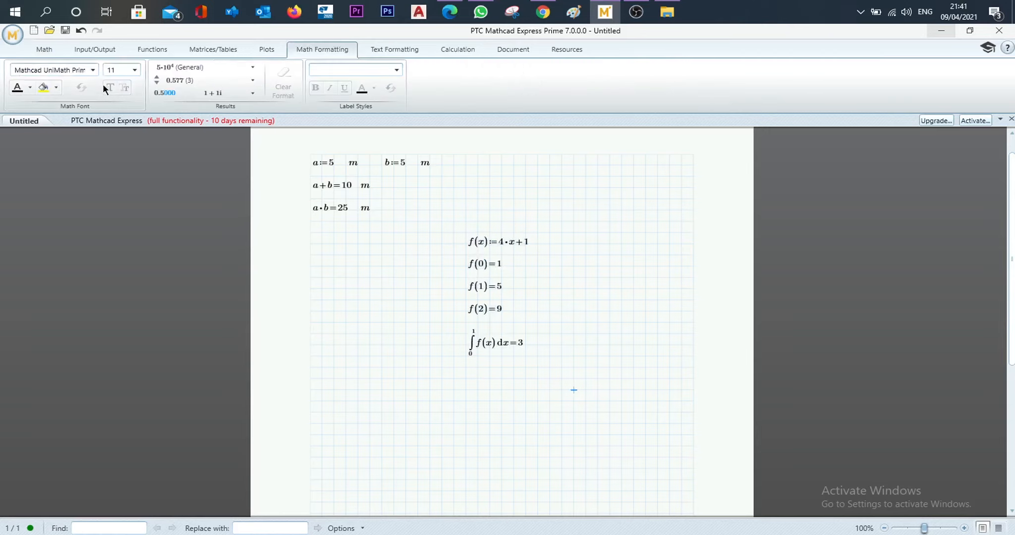
{"action": "left_click", "coordinate": [598, 400]}
{"action": "key", "text": "ctrl+a"}
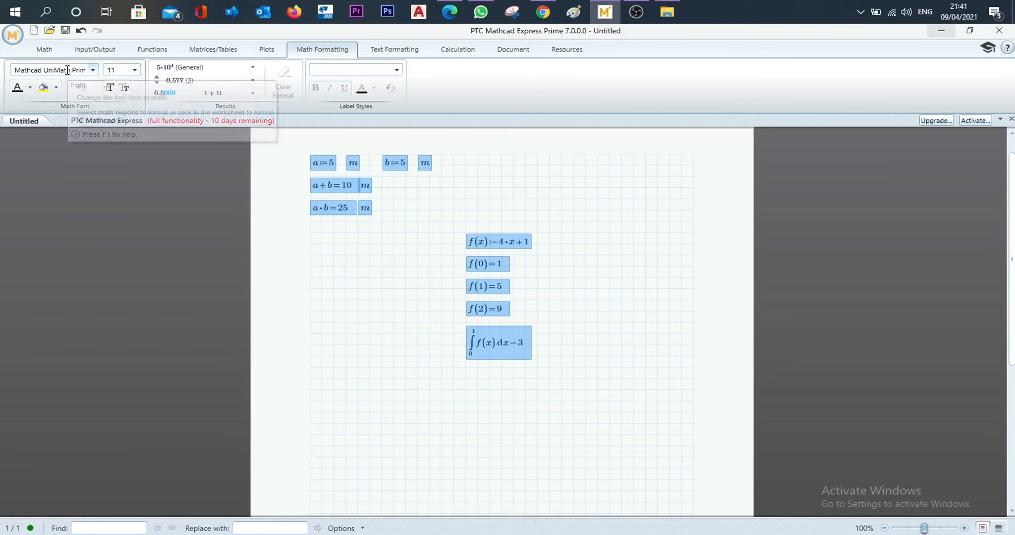
{"action": "left_click", "coordinate": [50, 70]}
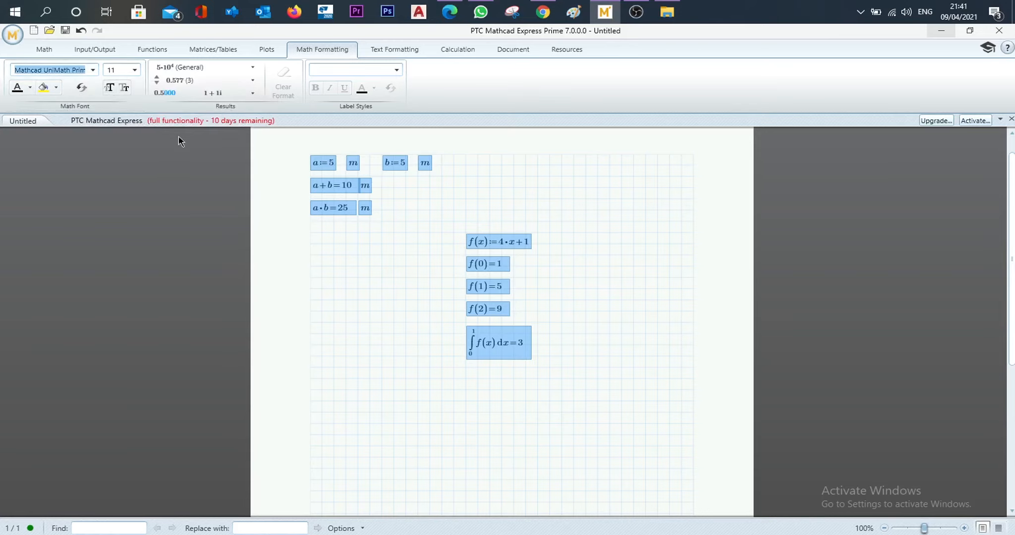
{"action": "type", "text": "Calibri"}
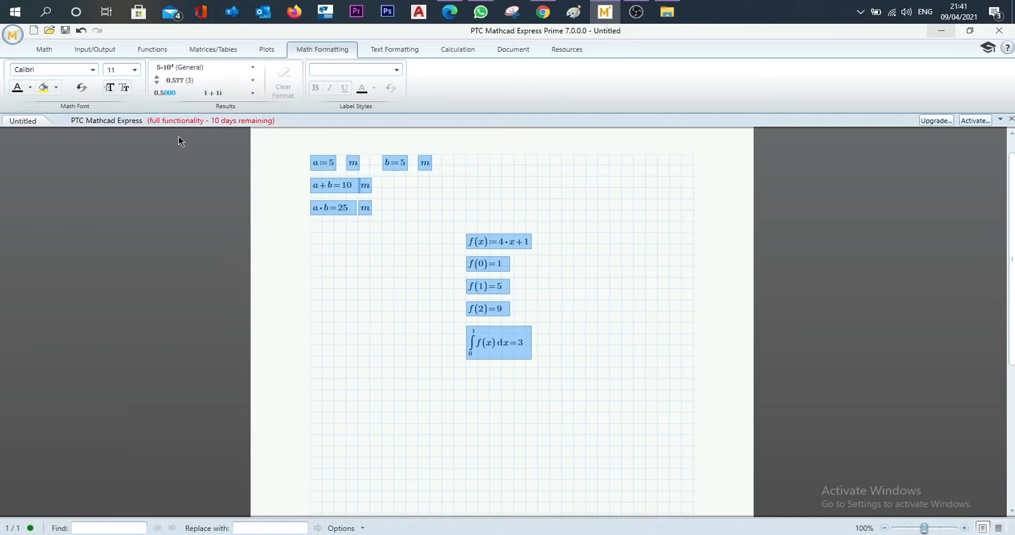
{"action": "key", "text": "Return"}
{"action": "left_click", "coordinate": [585, 312]}
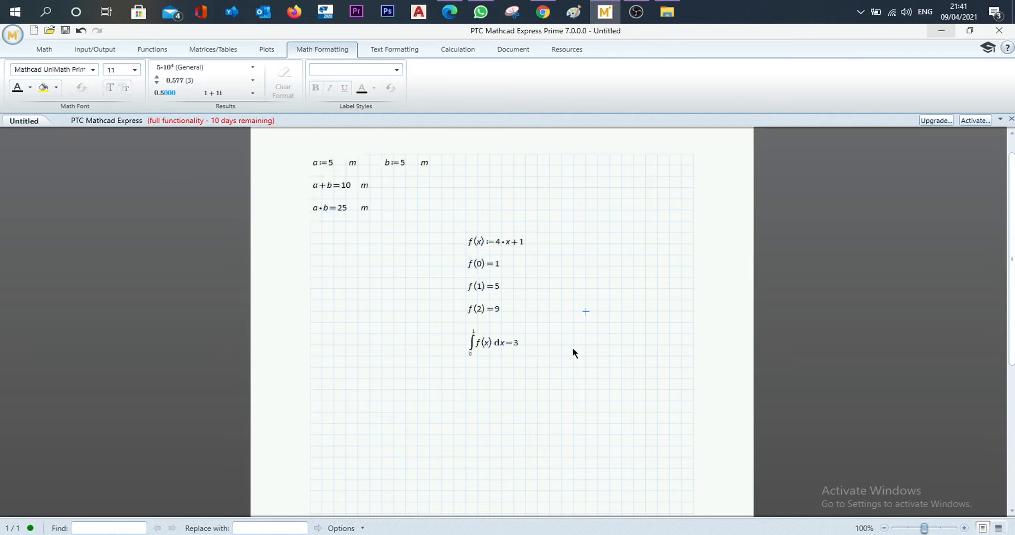
- Set the math font size of all worksheet regions to 12
{"action": "left_click_drag", "start_coordinate": [495, 329], "coordinate": [284, 161]}
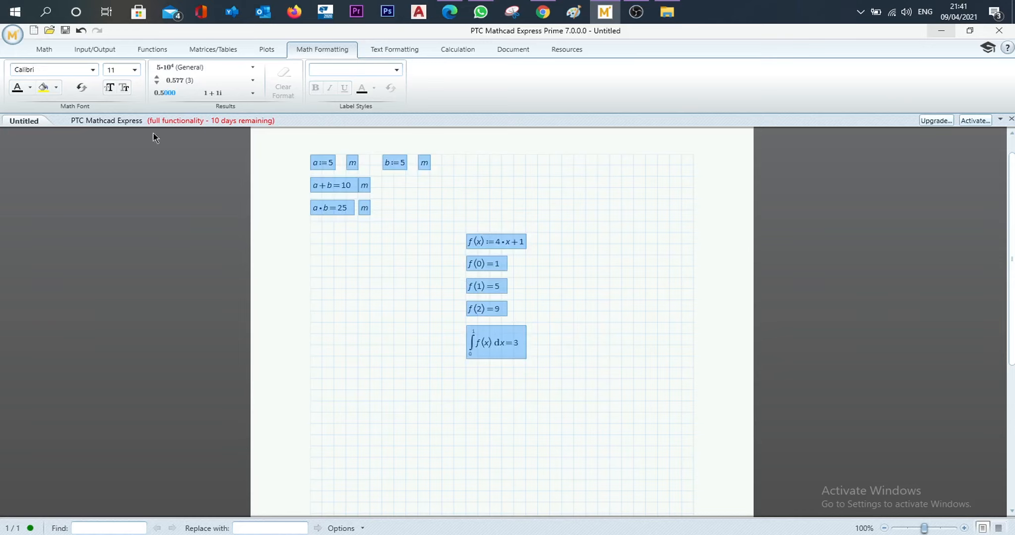
{"action": "left_click", "coordinate": [114, 70]}
{"action": "type", "text": "12"}
{"action": "key", "text": "Return"}
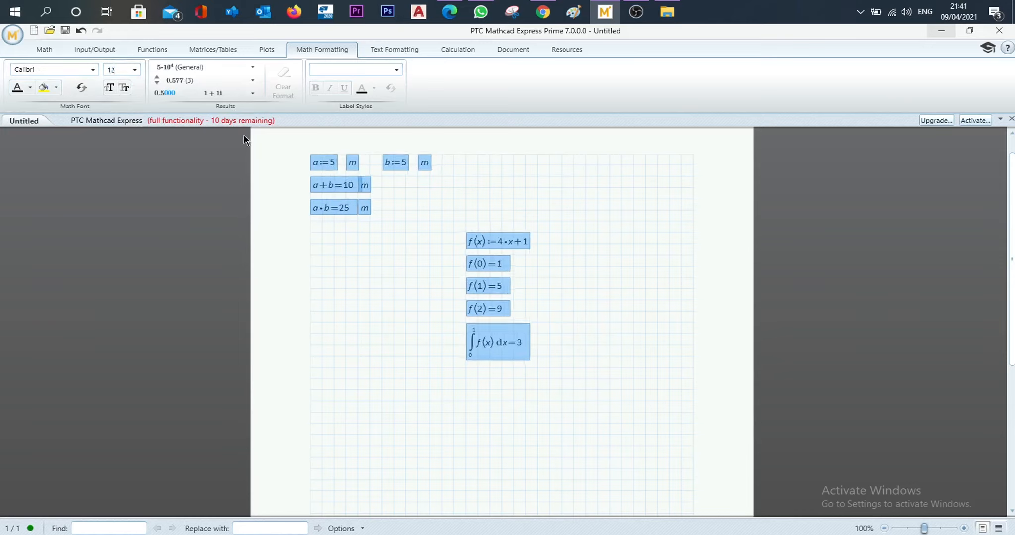
{"action": "left_click", "coordinate": [526, 390]}
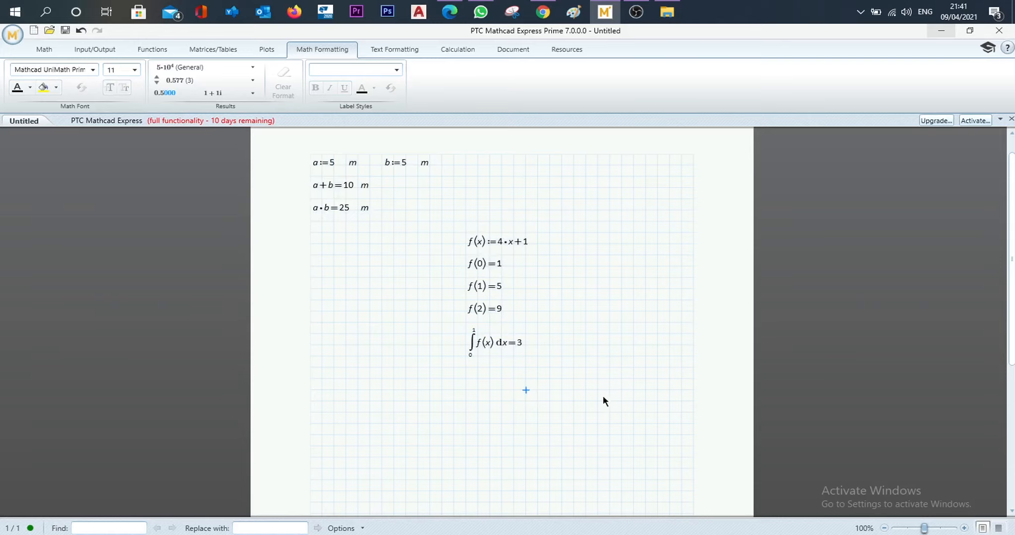
- Place the insertion point at the left edge of the worksheet grid, just below the level of the integral, and show the general math tools
{"action": "left_click", "coordinate": [315, 380]}
{"action": "left_click", "coordinate": [50, 47]}
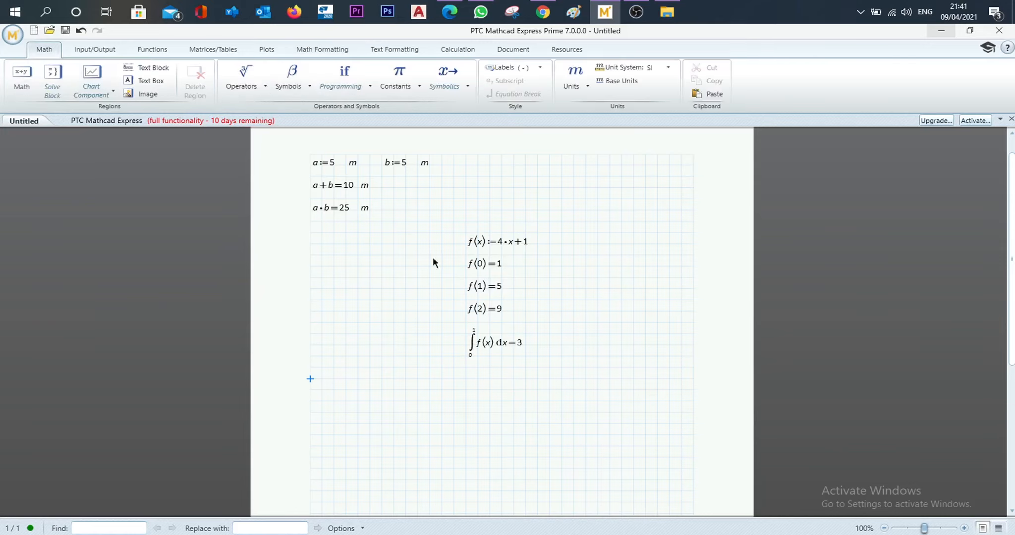